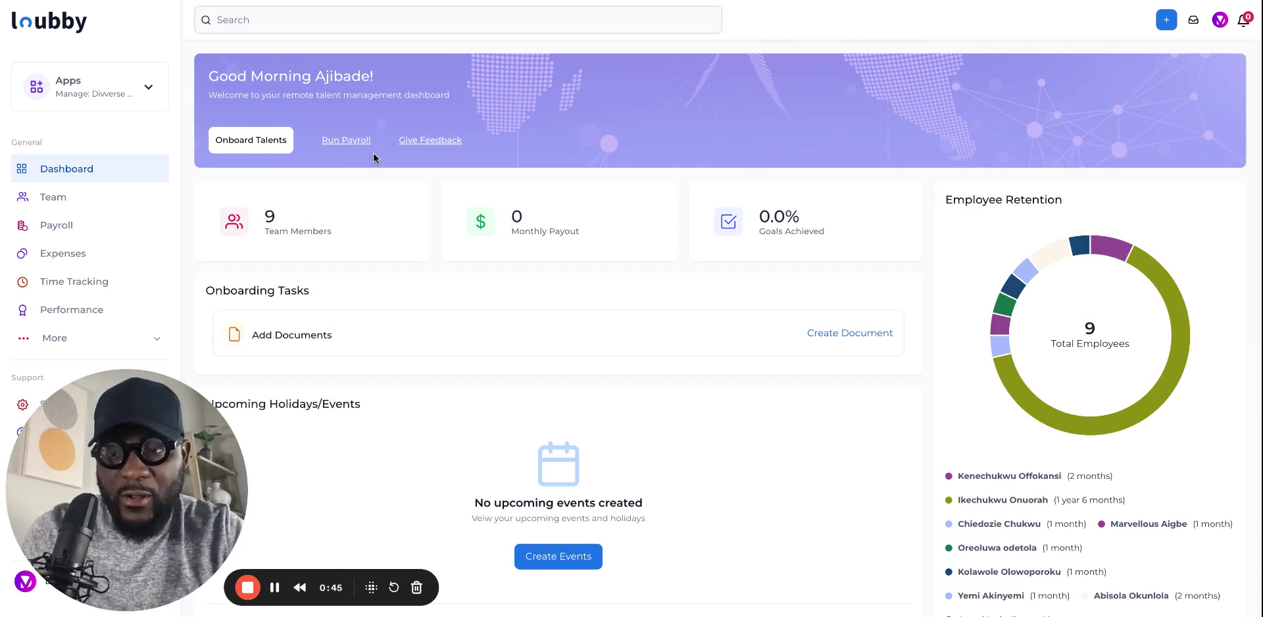
# - Start creating a new payment in the Payroll section with the Salaried payroll type
pyautogui.click(96, 223)
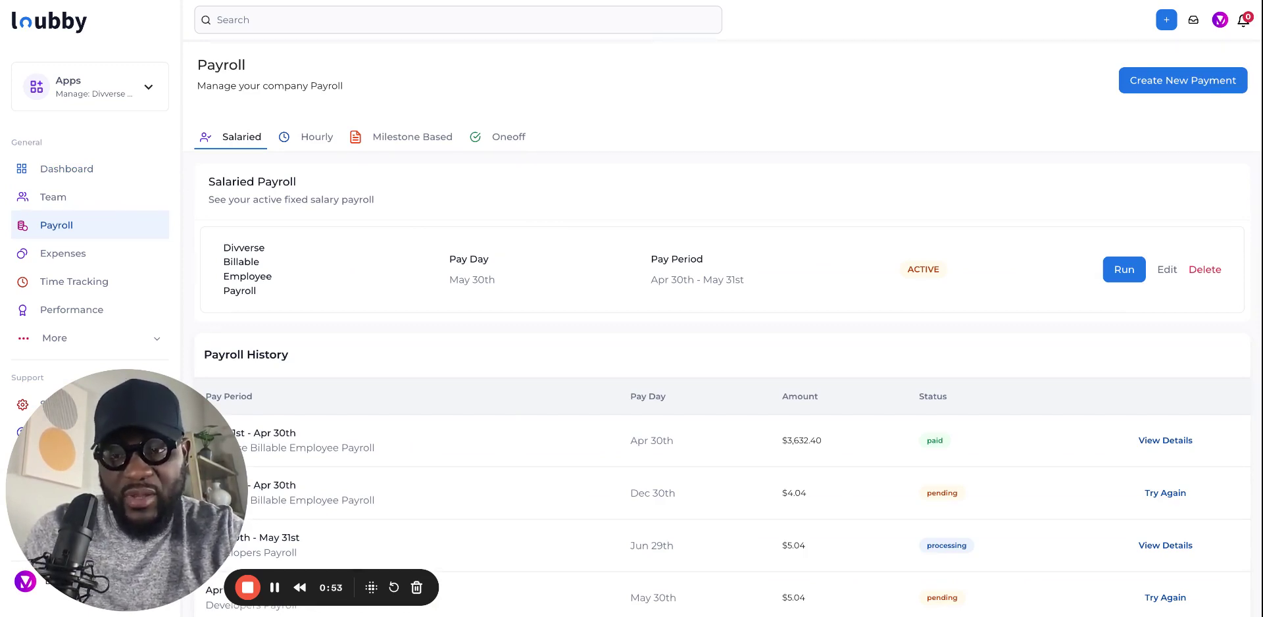
pyautogui.click(1153, 82)
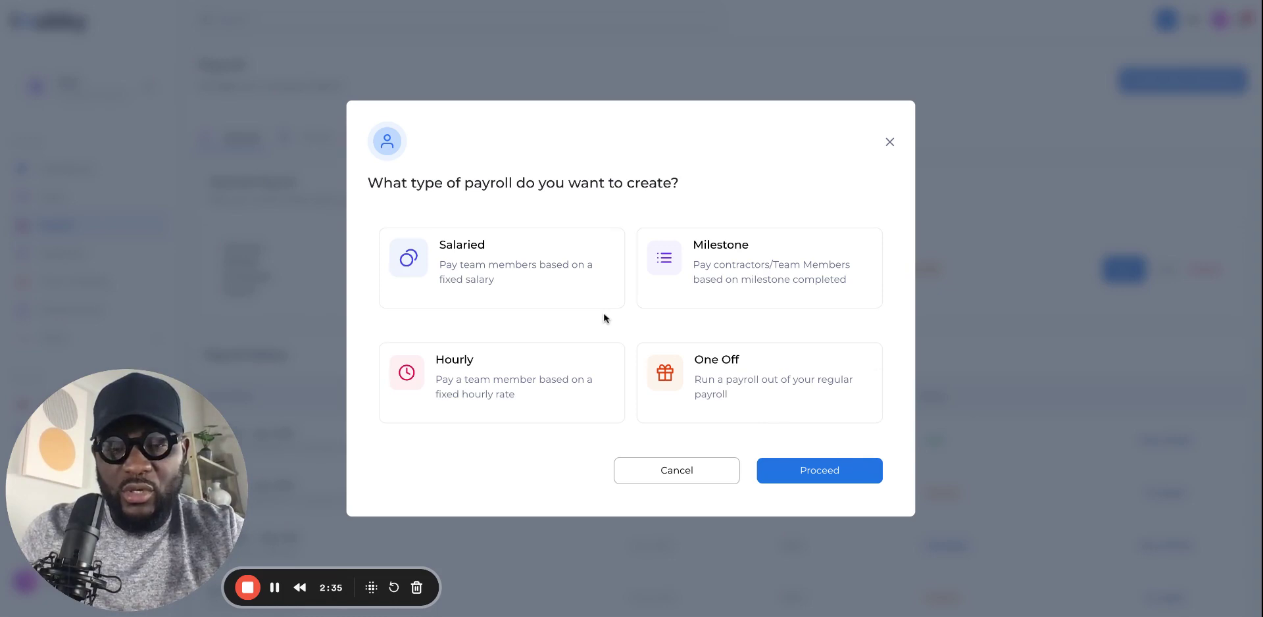
pyautogui.click(578, 289)
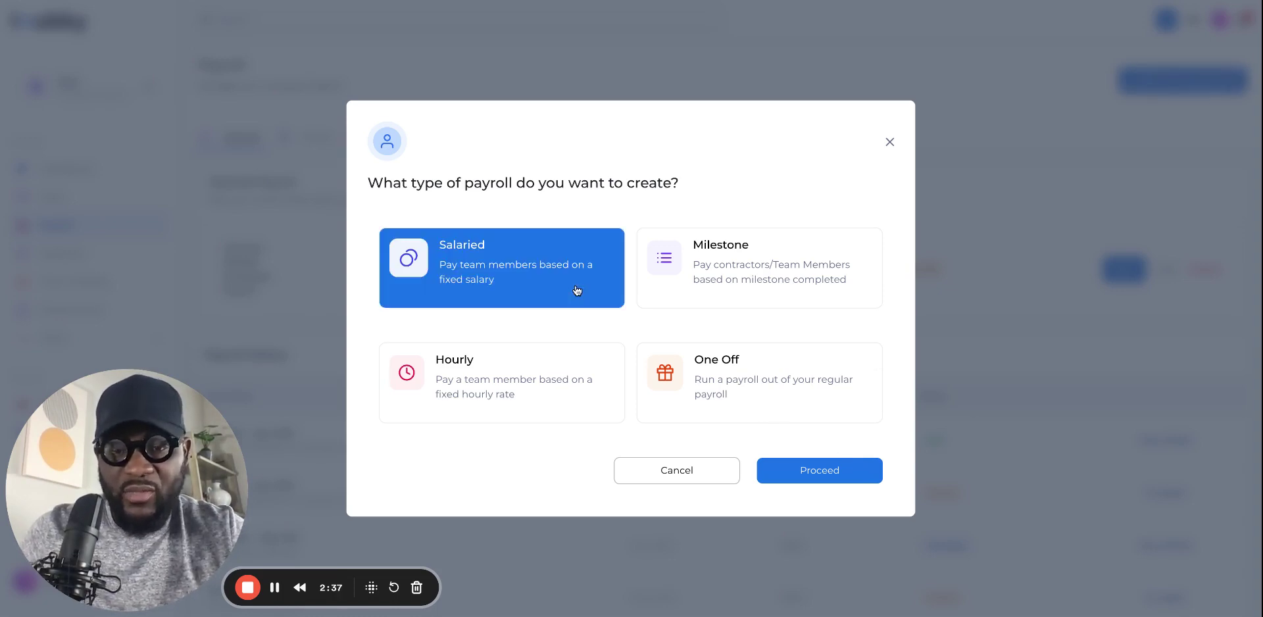
pyautogui.click(807, 471)
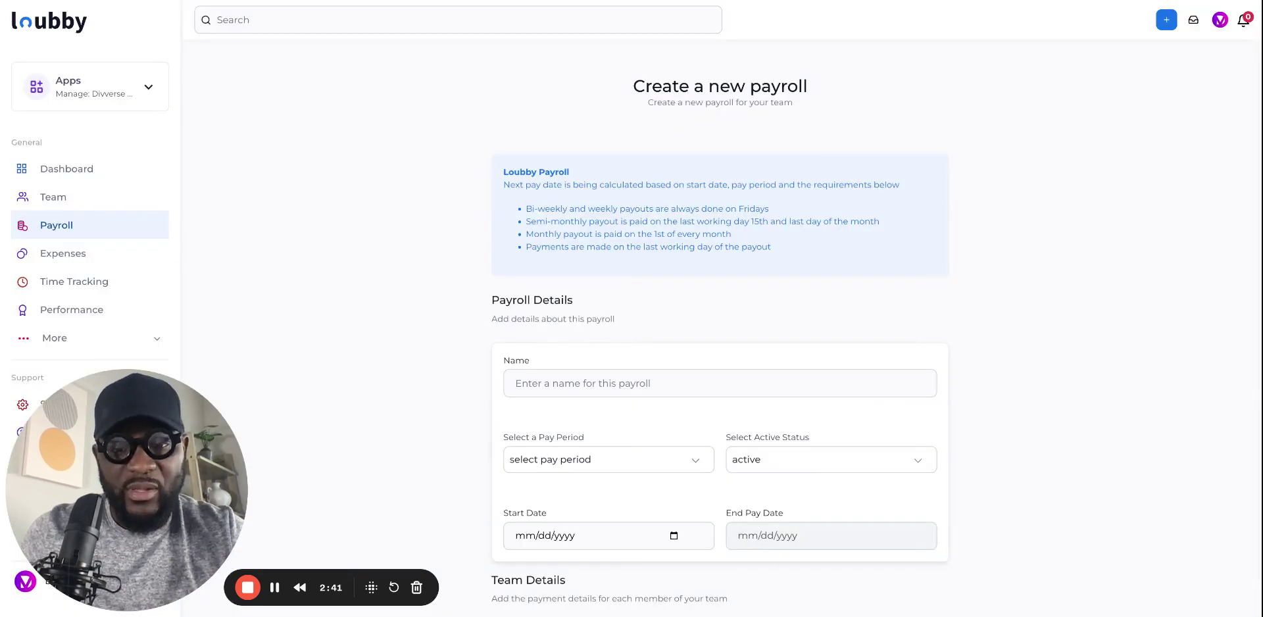
# - Name the new payroll "African Employee Monthly" in its payroll details
pyautogui.scroll(-2, 803, 467)
pyautogui.click(711, 301)
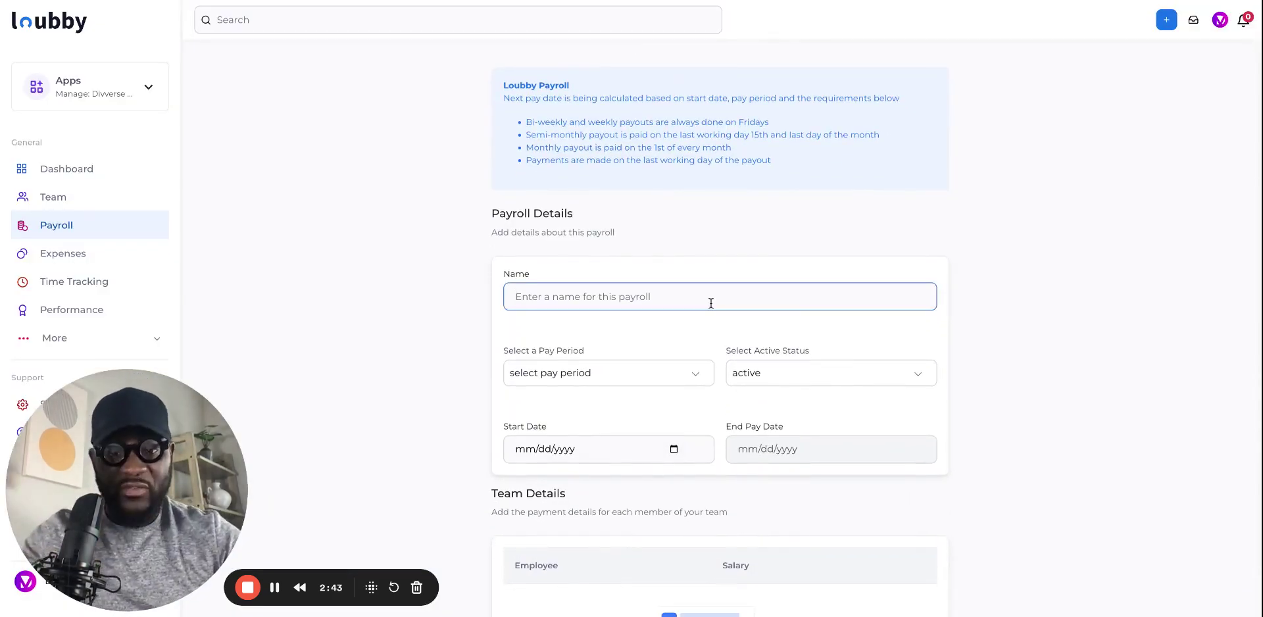
pyautogui.scroll(-1, 711, 302)
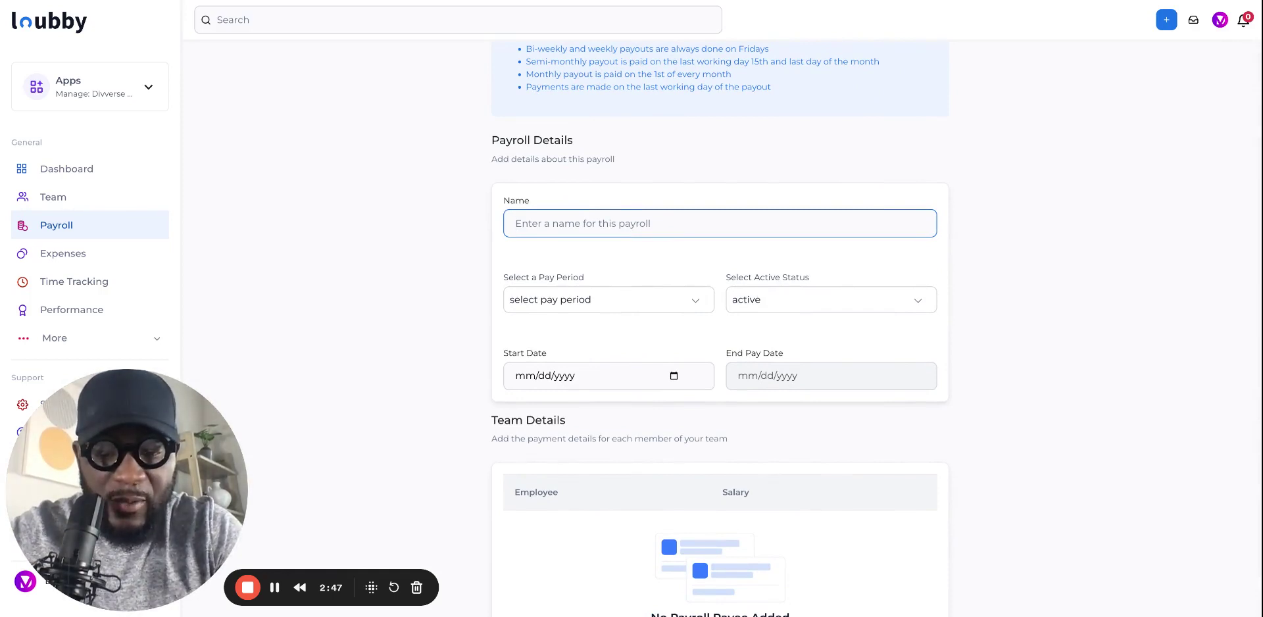
pyautogui.write('Emp')
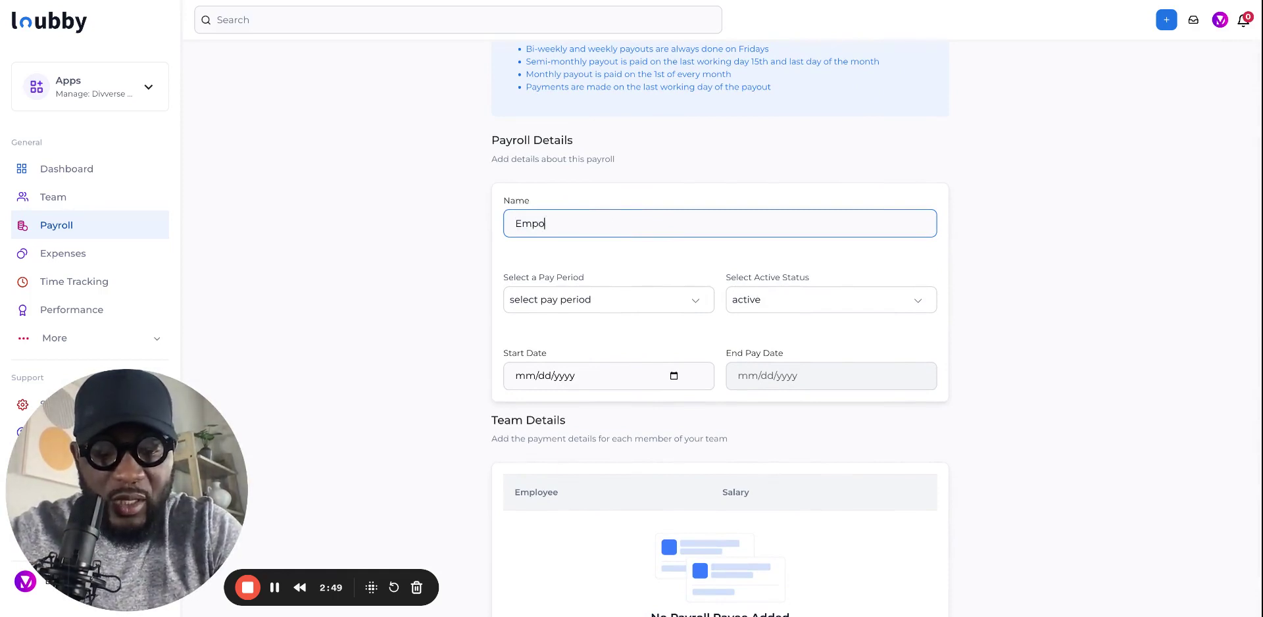
pyautogui.write('loyee m')
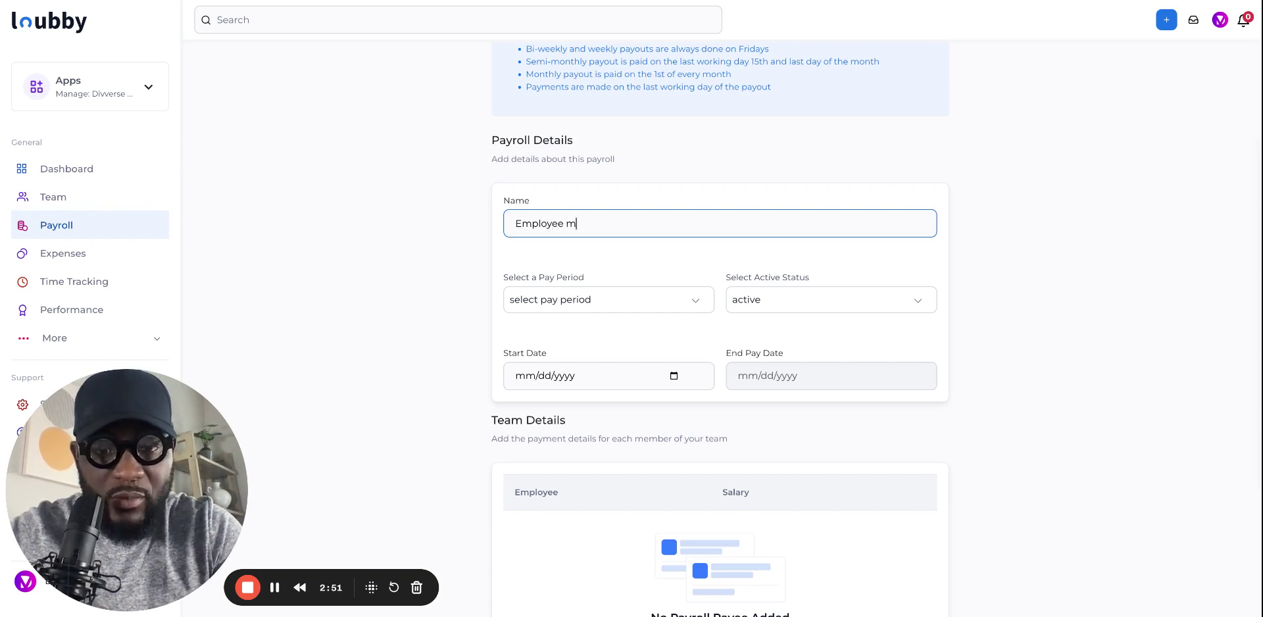
pyautogui.press('BackSpace')
pyautogui.write('Mon')
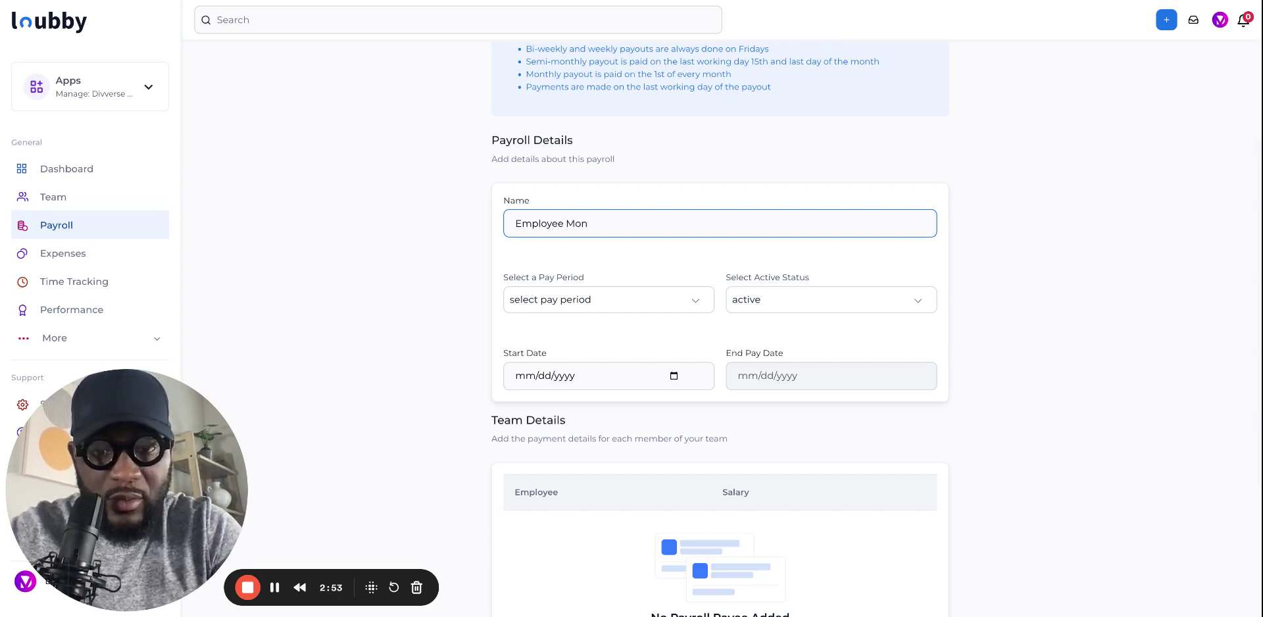
pyautogui.write('thly')
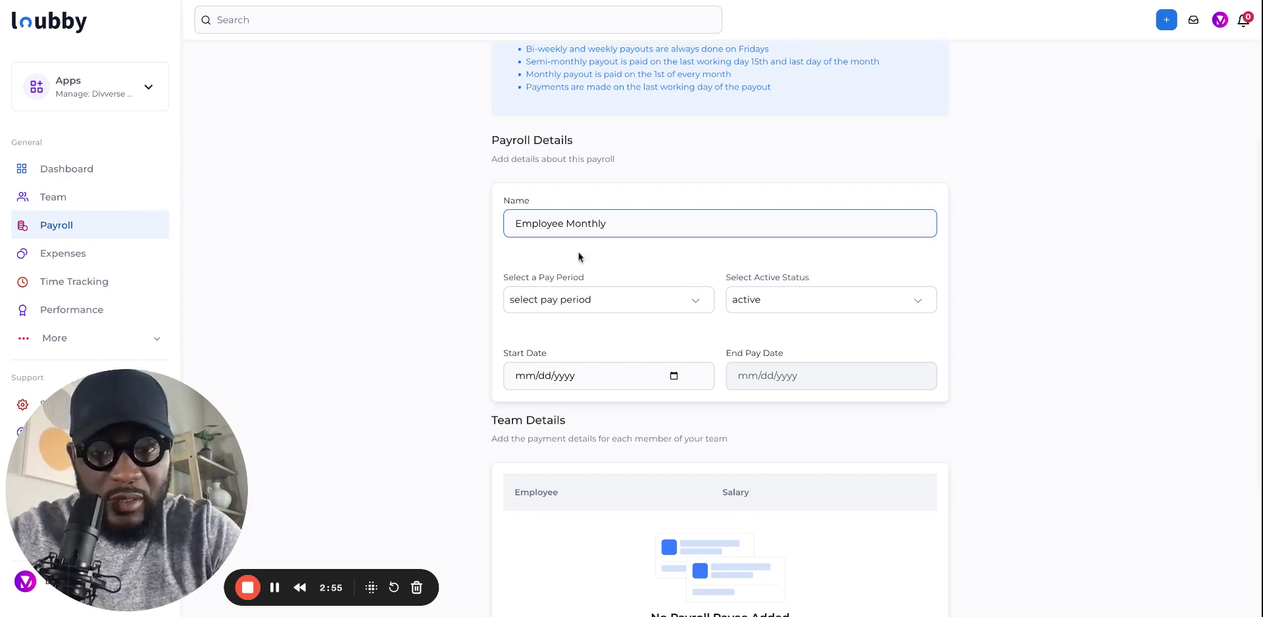
pyautogui.click(512, 225)
pyautogui.write('Afri')
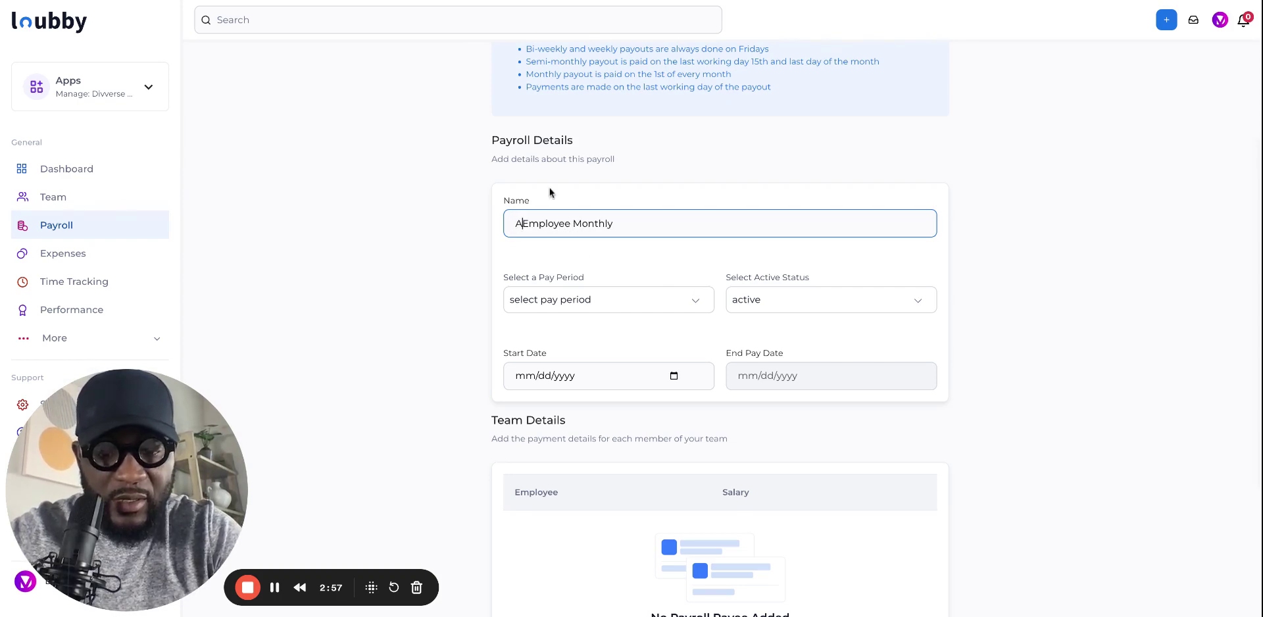
pyautogui.write('can')
# - Set the payroll's pay period to monthly and keep its status as active
pyautogui.click(591, 293)
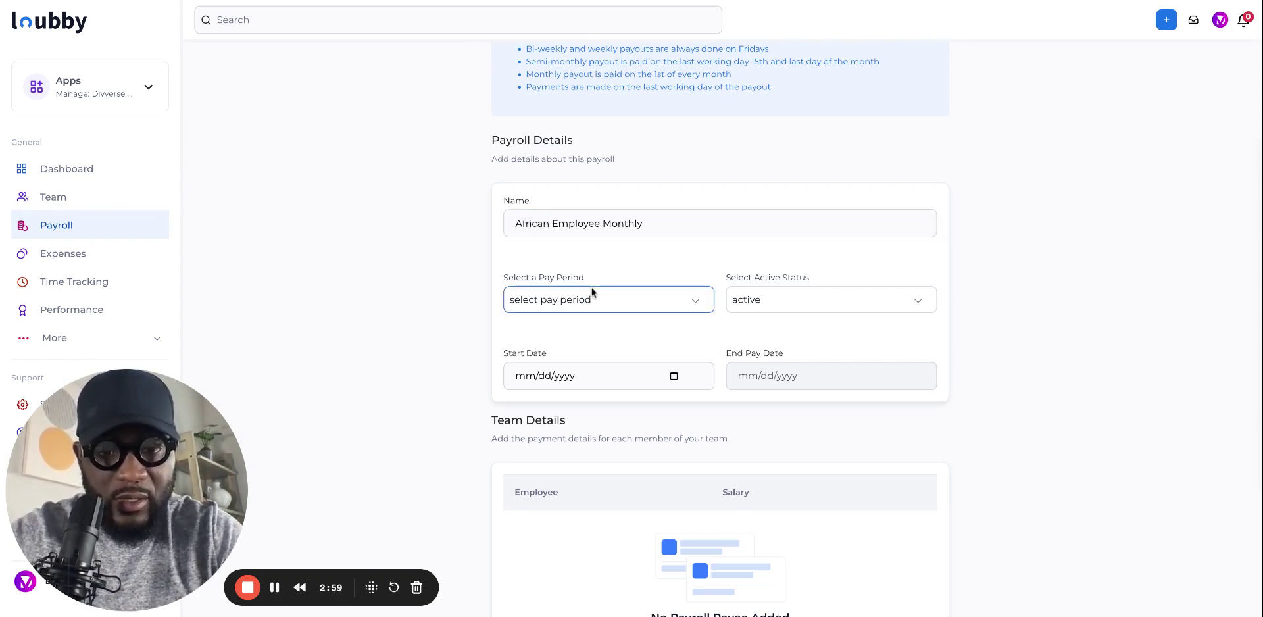
pyautogui.click(592, 295)
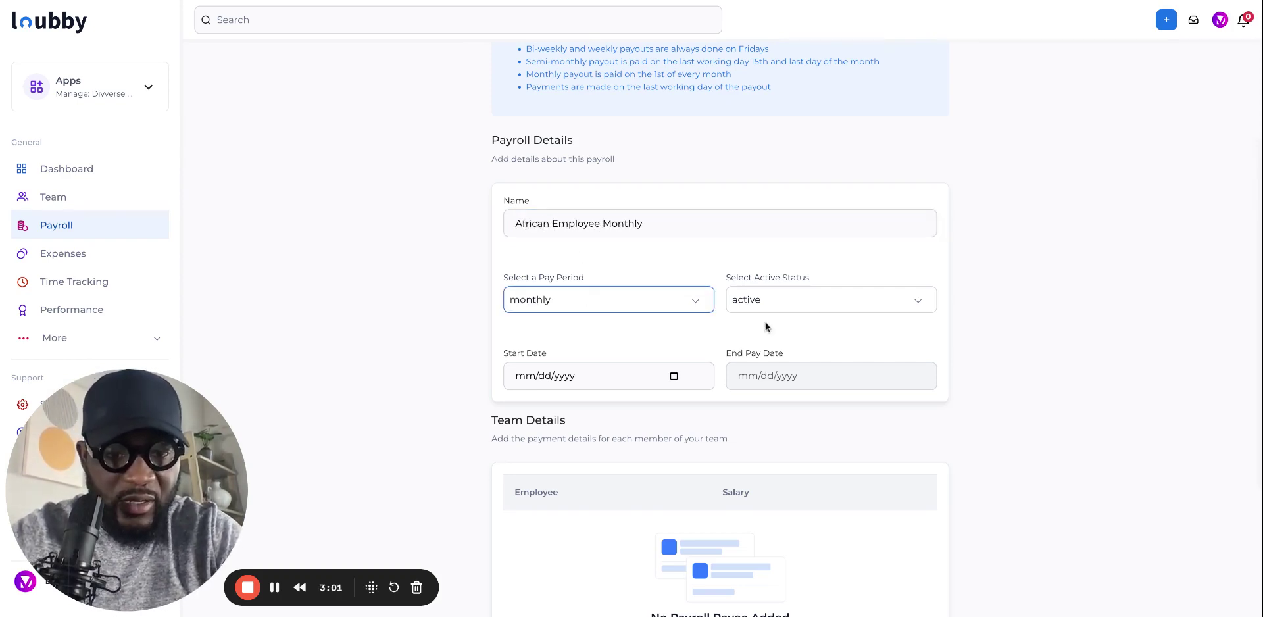
pyautogui.click(778, 301)
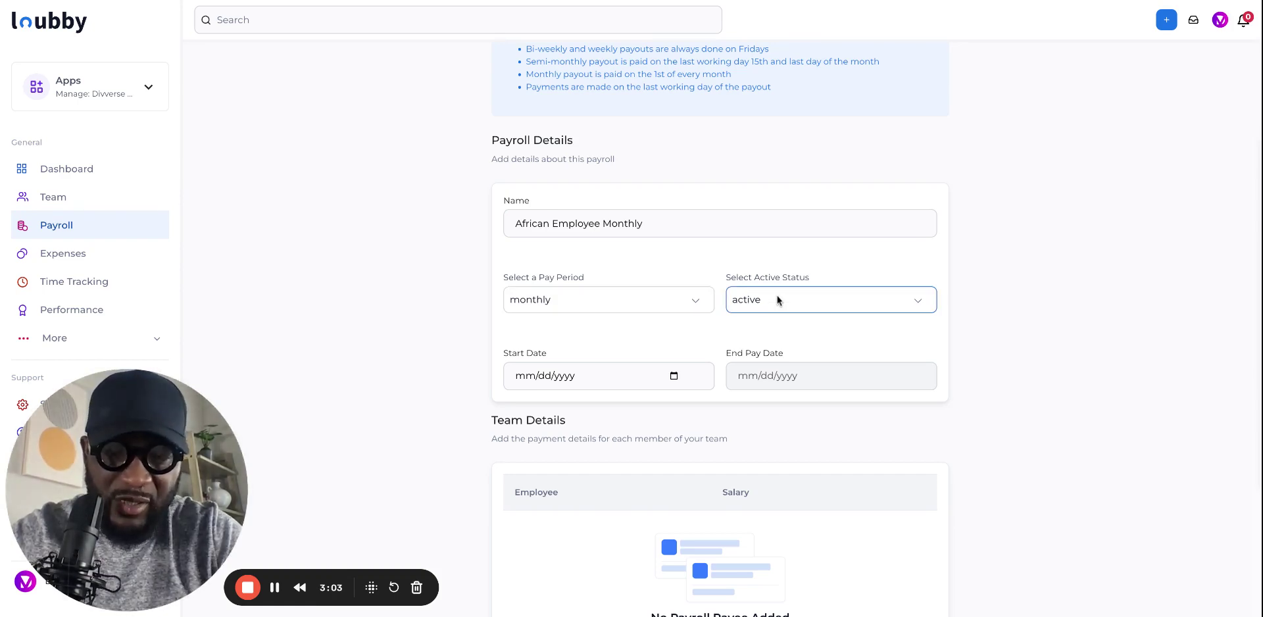
# - Set the payroll's start date to 06/03/2024
pyautogui.scroll(-1, 651, 334)
pyautogui.click(621, 319)
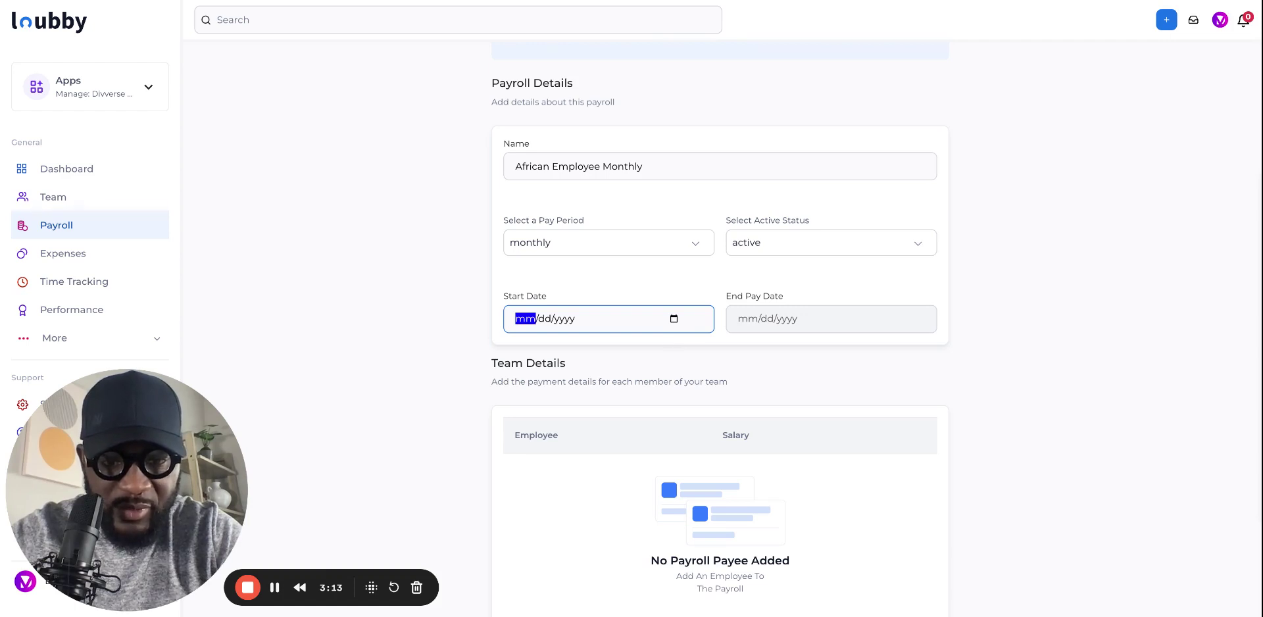
pyautogui.click(544, 416)
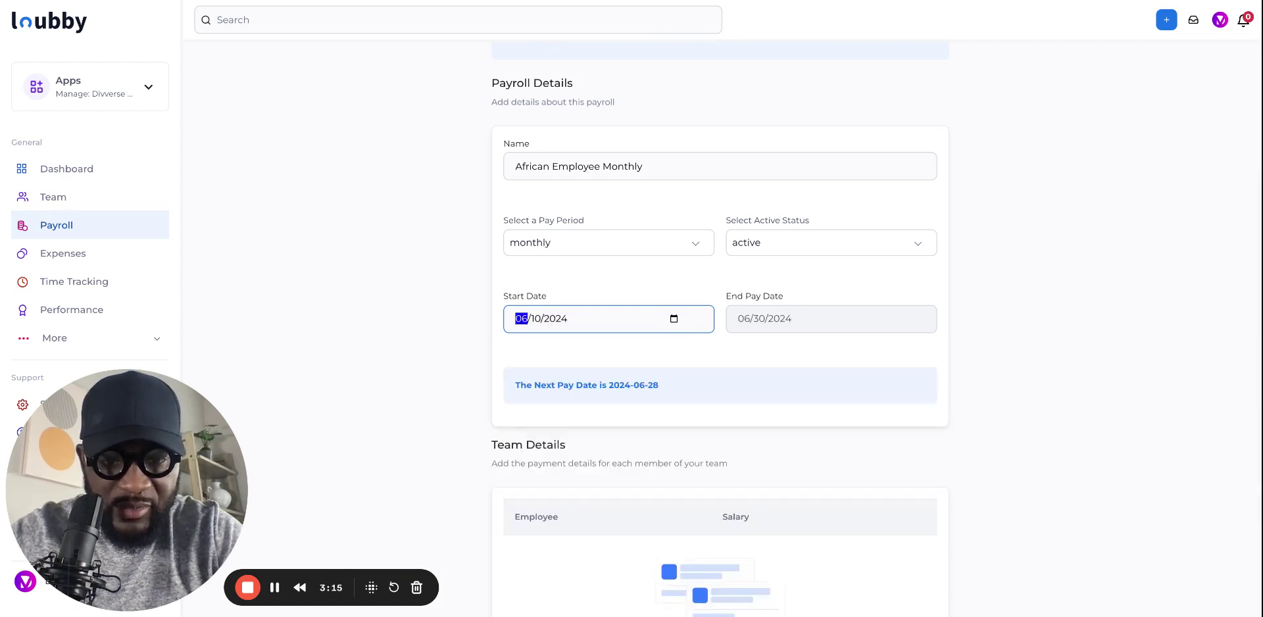
pyautogui.click(544, 397)
pyautogui.click(812, 322)
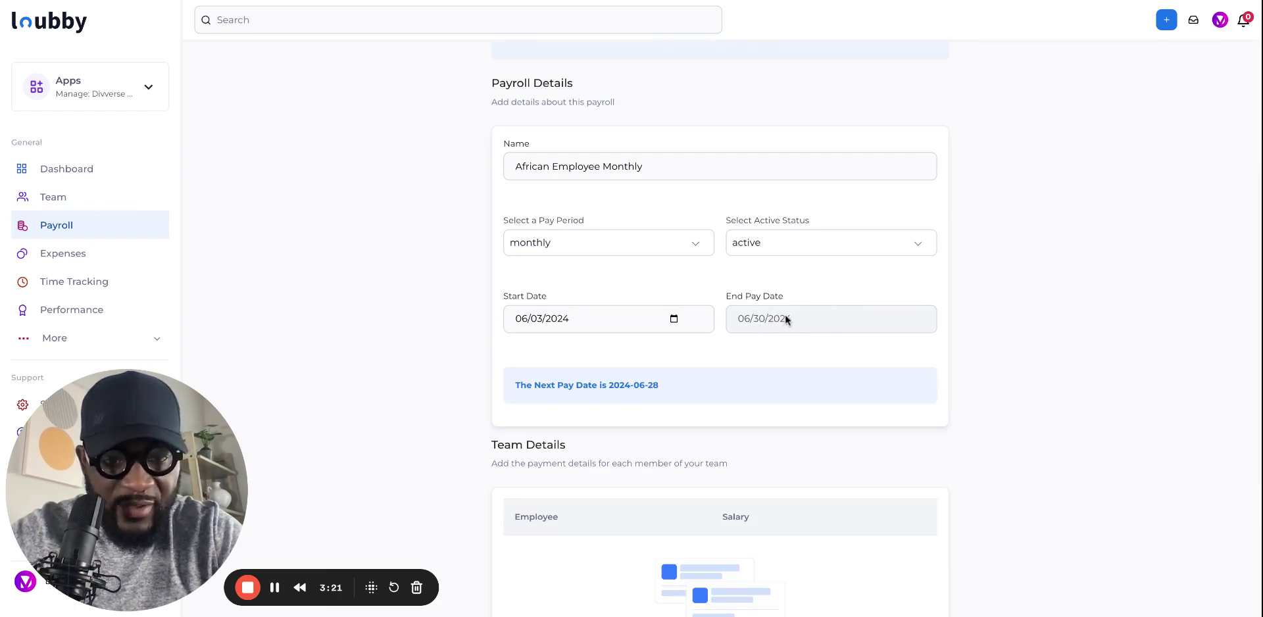
pyautogui.click(664, 319)
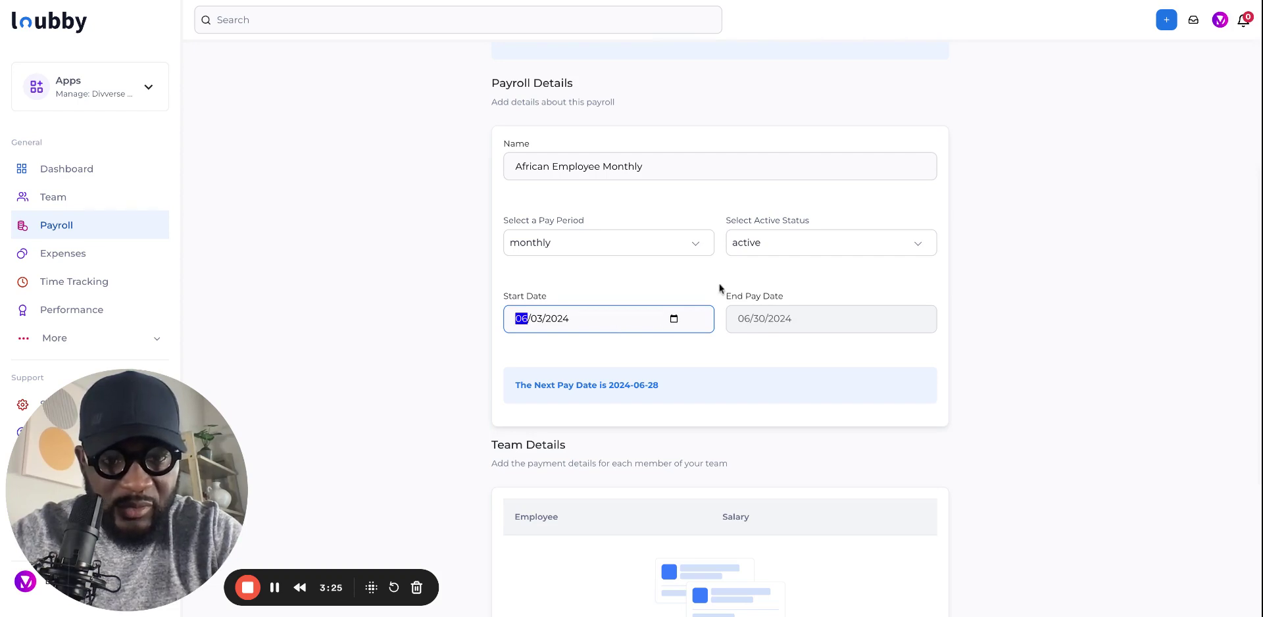
pyautogui.click(756, 280)
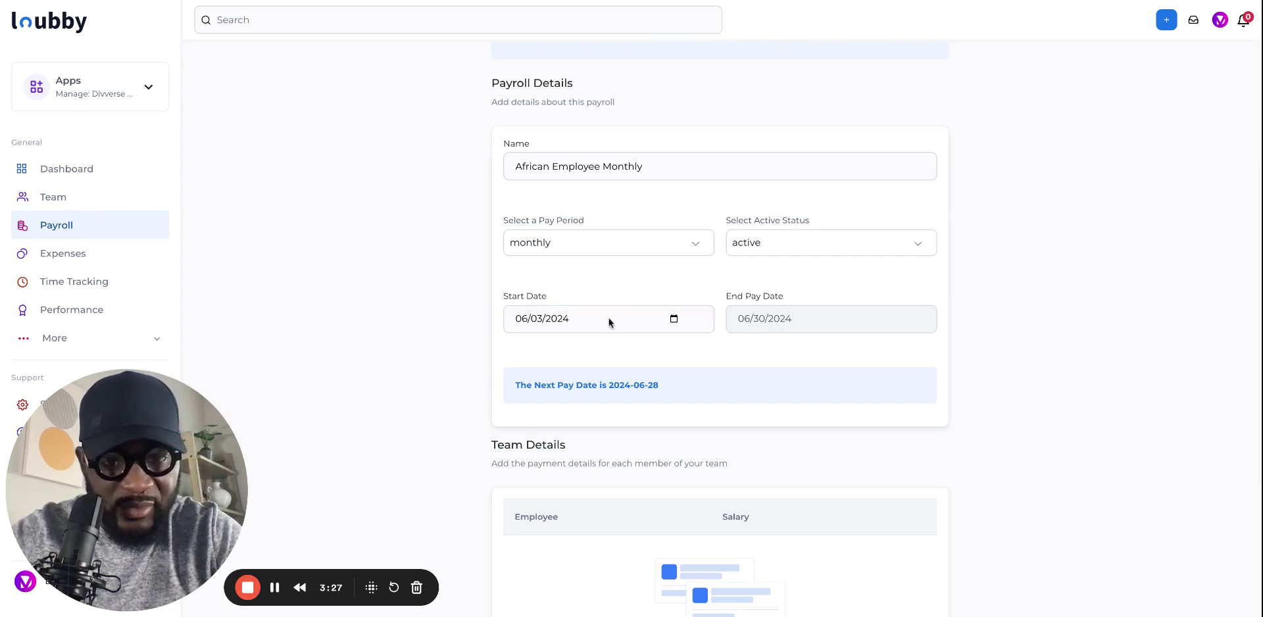
# - Add the first employee to the payroll as a payee with a salary of $500 and save the entry
pyautogui.scroll(-1, 728, 391)
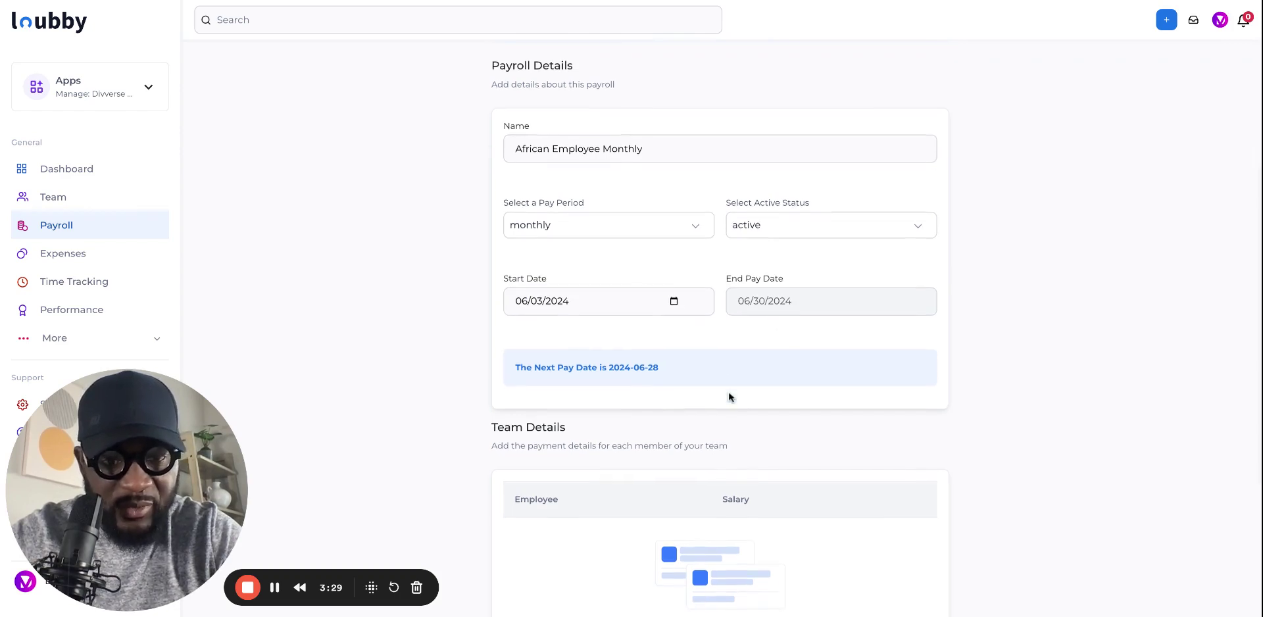
pyautogui.scroll(-2, 769, 311)
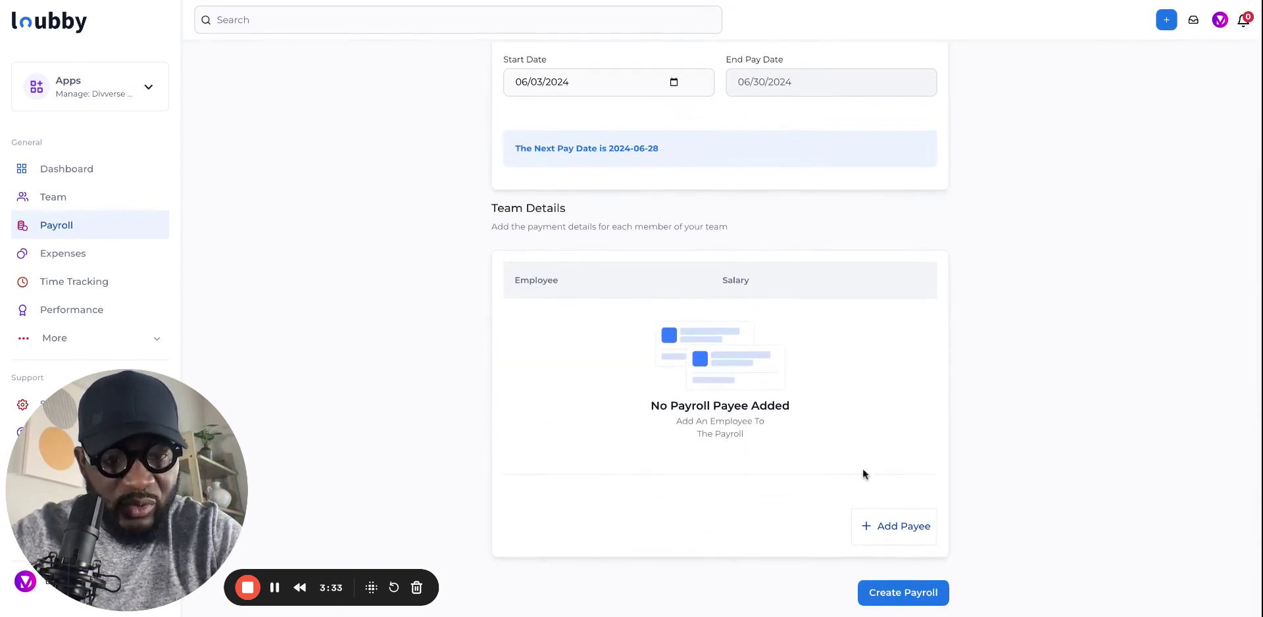
pyautogui.click(877, 528)
pyautogui.scroll(-1, 876, 529)
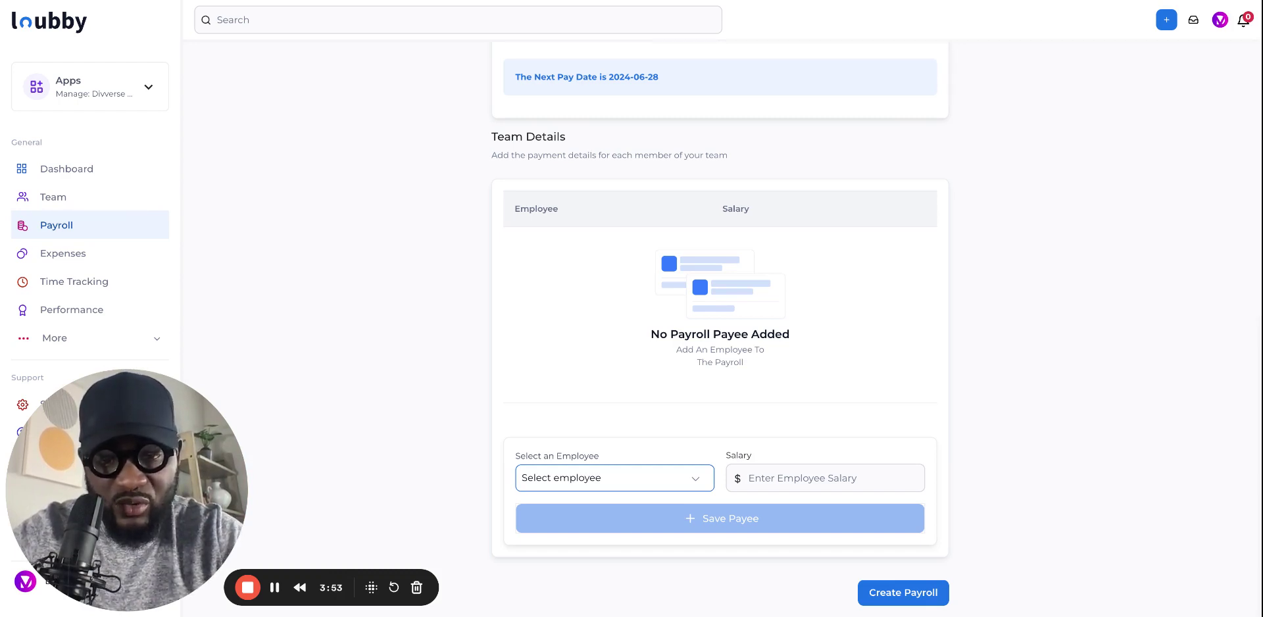
pyautogui.click(750, 481)
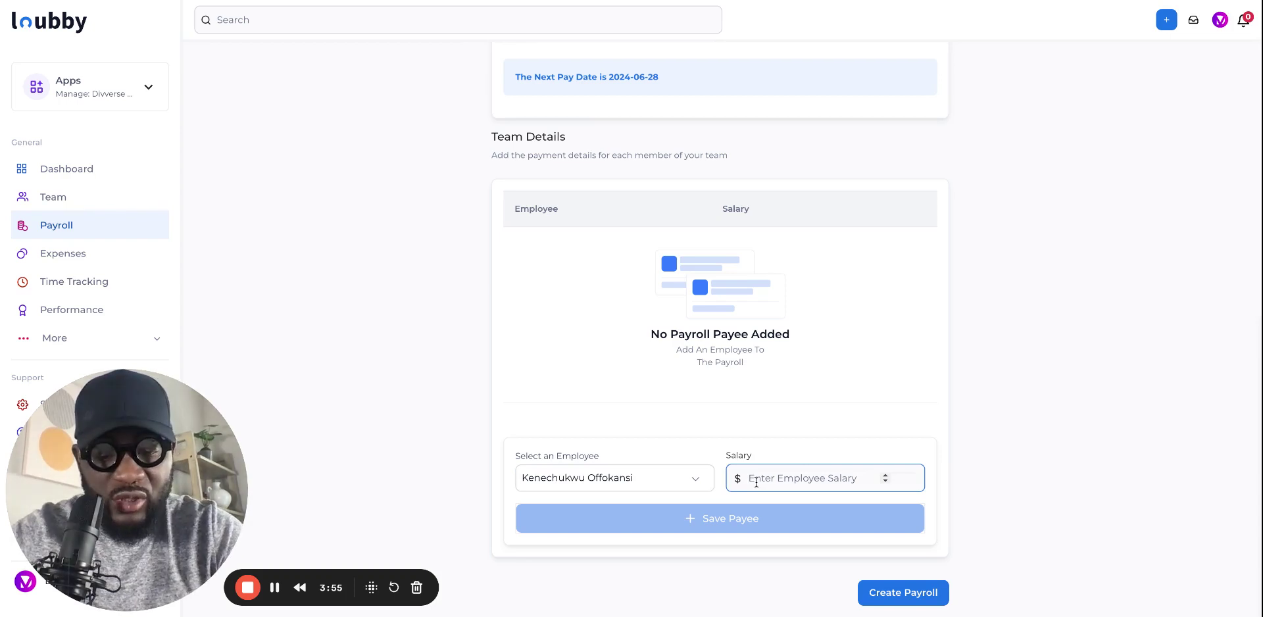
pyautogui.write('2')
pyautogui.press('BackSpace')
pyautogui.write('500')
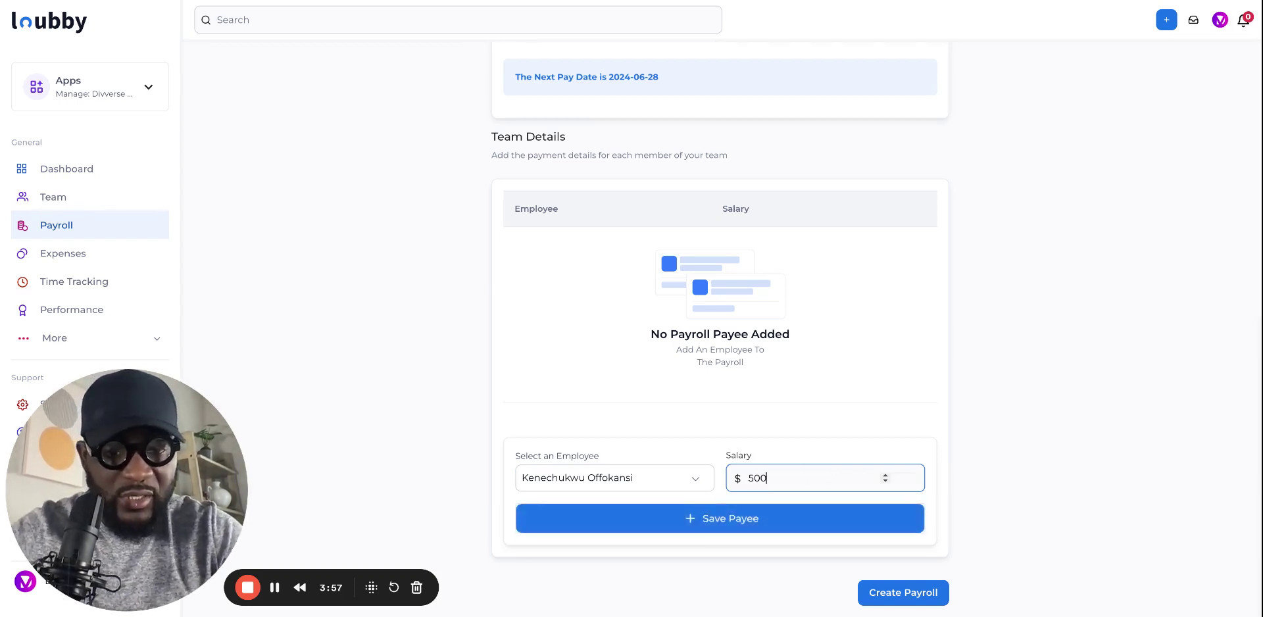
pyautogui.click(773, 516)
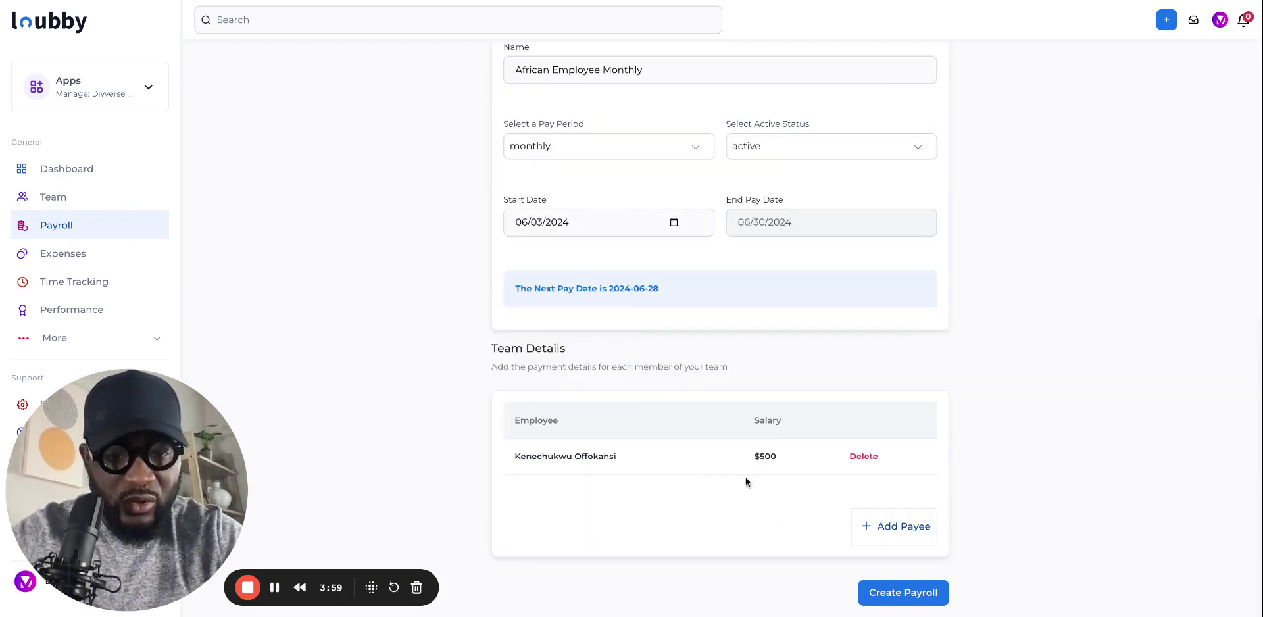
# - Add a second employee as a payee with a salary of $499 and create the payroll
pyautogui.click(877, 522)
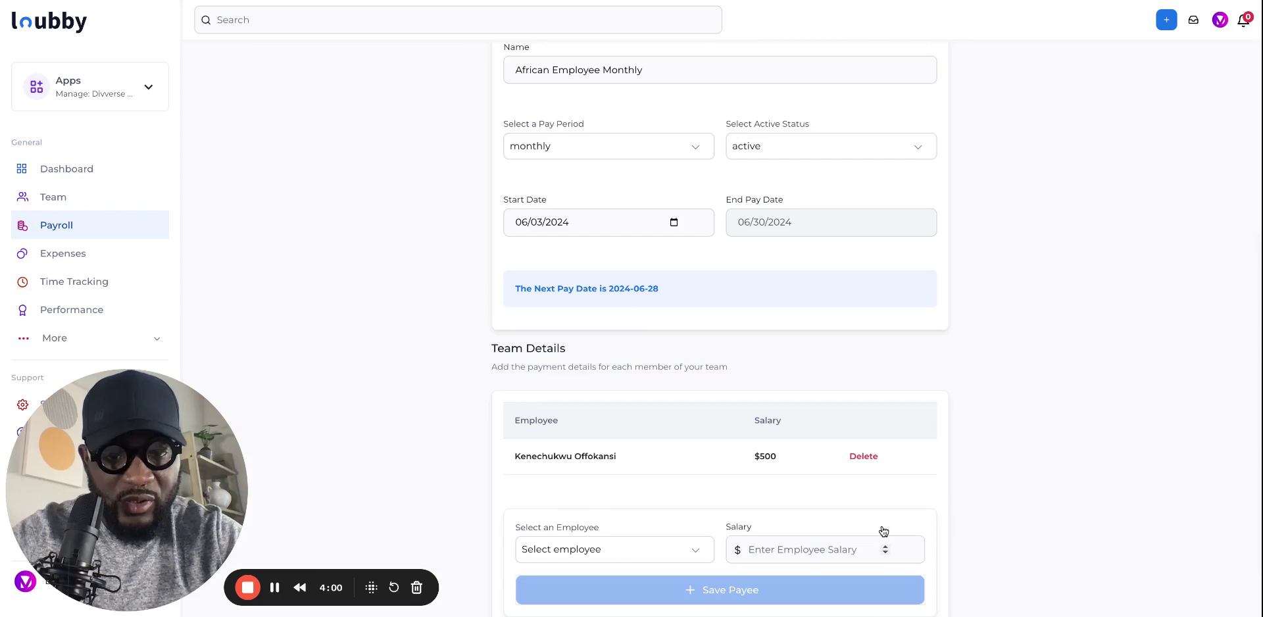
pyautogui.click(634, 546)
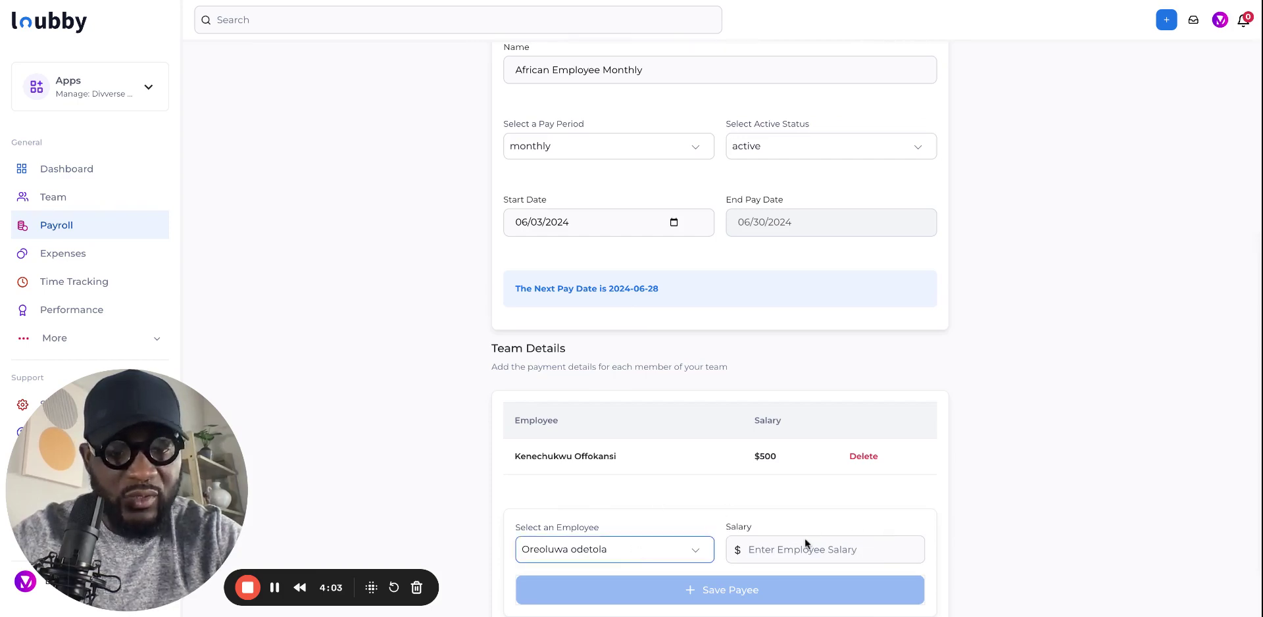
pyautogui.click(794, 558)
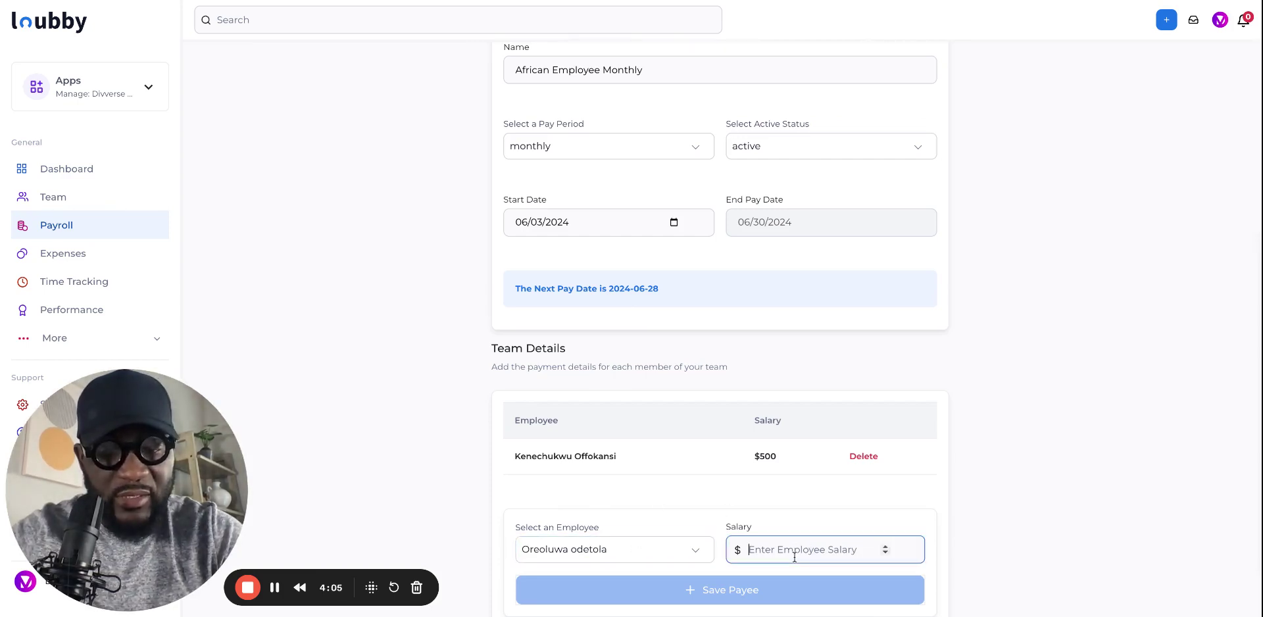
pyautogui.write('499')
pyautogui.scroll(-1, 794, 557)
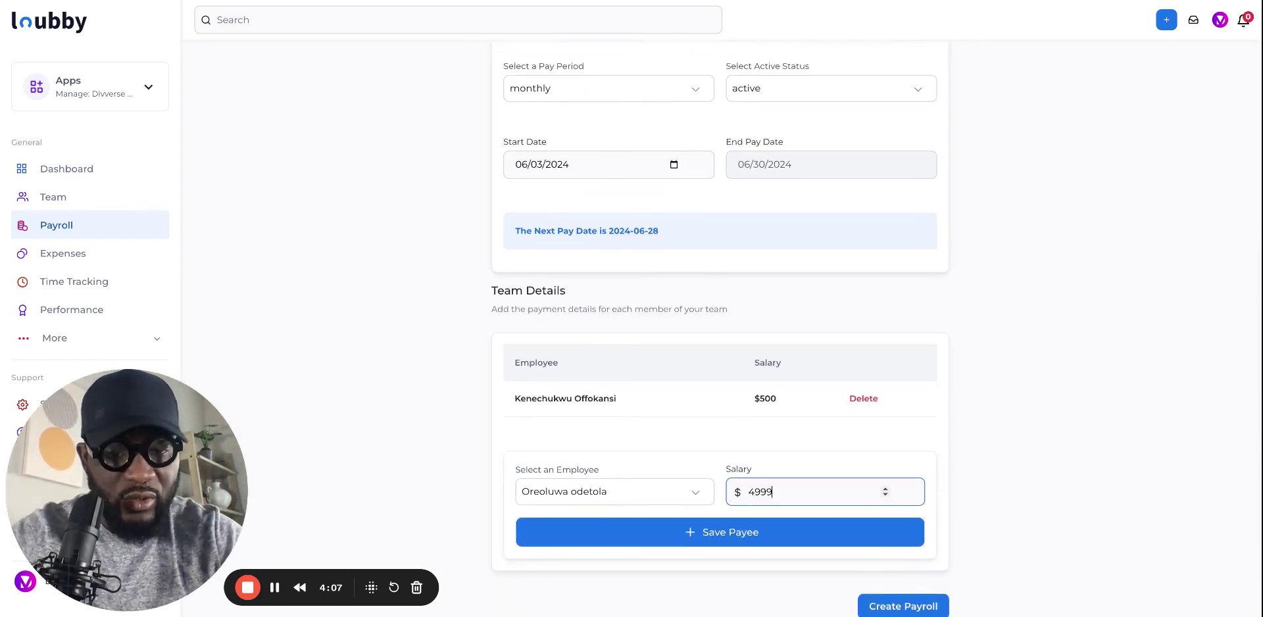
pyautogui.click(793, 530)
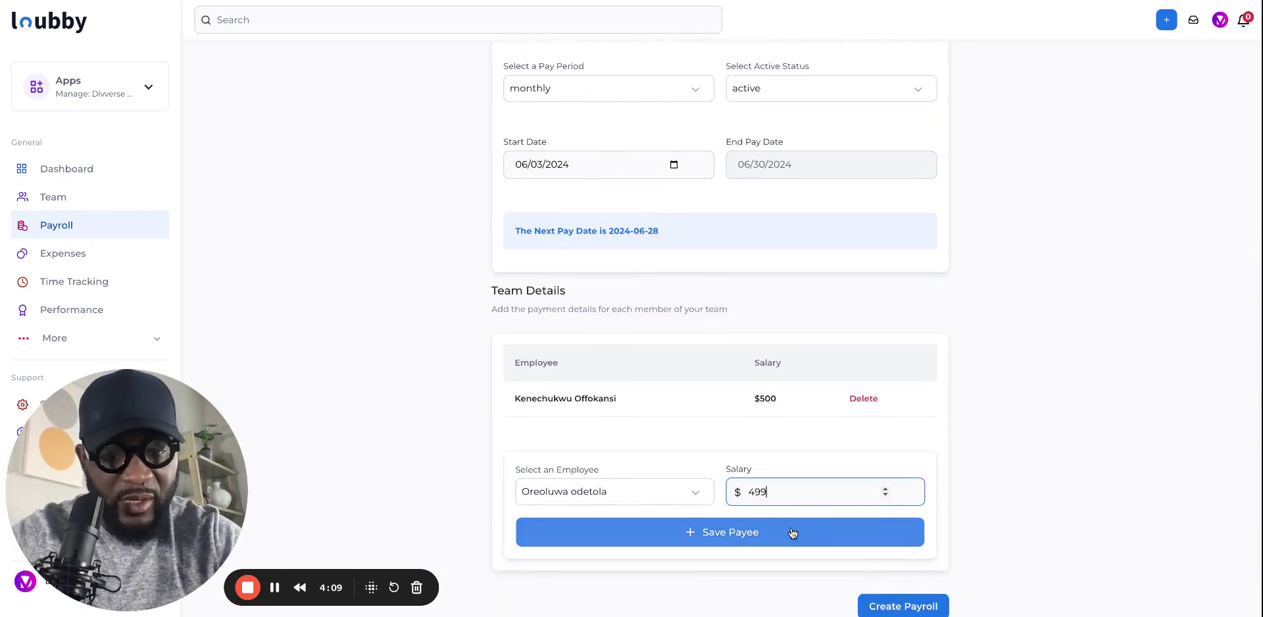
pyautogui.click(901, 594)
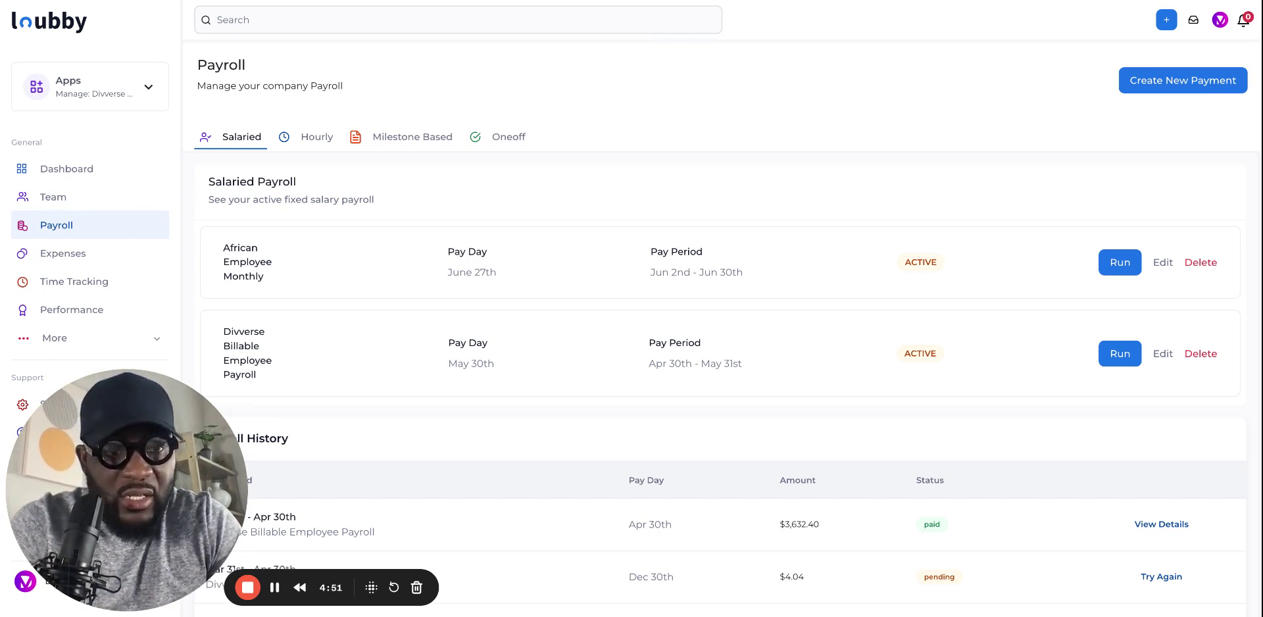
# - Start creating another payment with the Hourly payroll type and look over its payroll and team details form
pyautogui.scroll(-1, 727, 391)
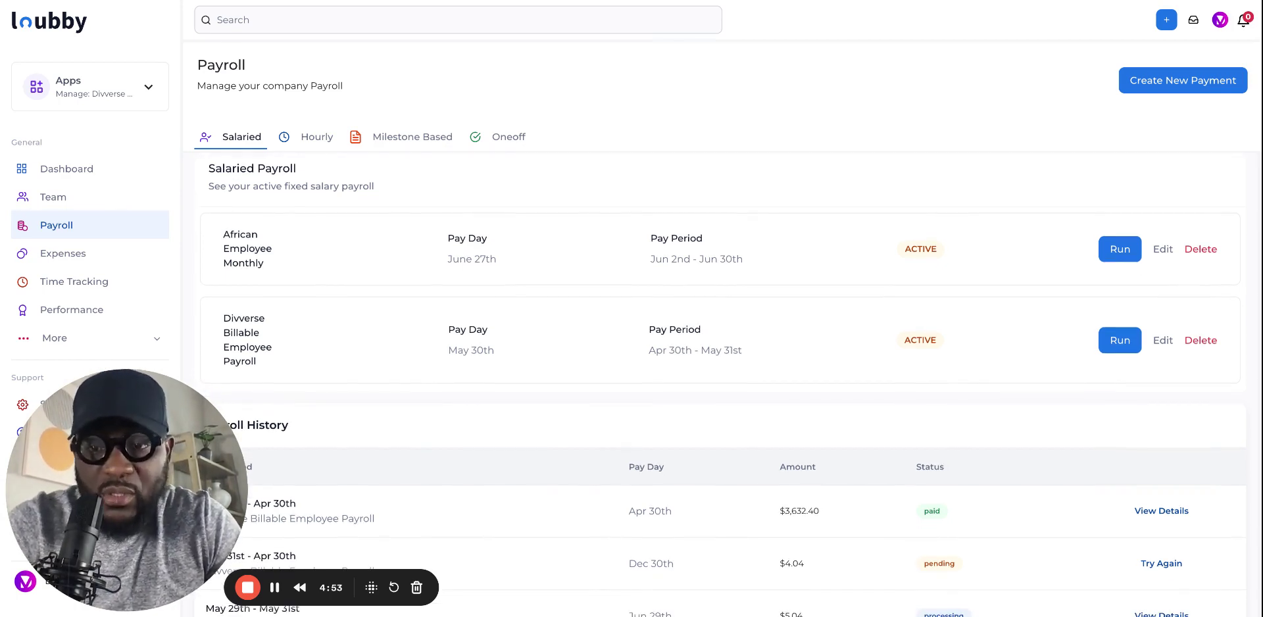
pyautogui.click(1156, 80)
pyautogui.click(548, 369)
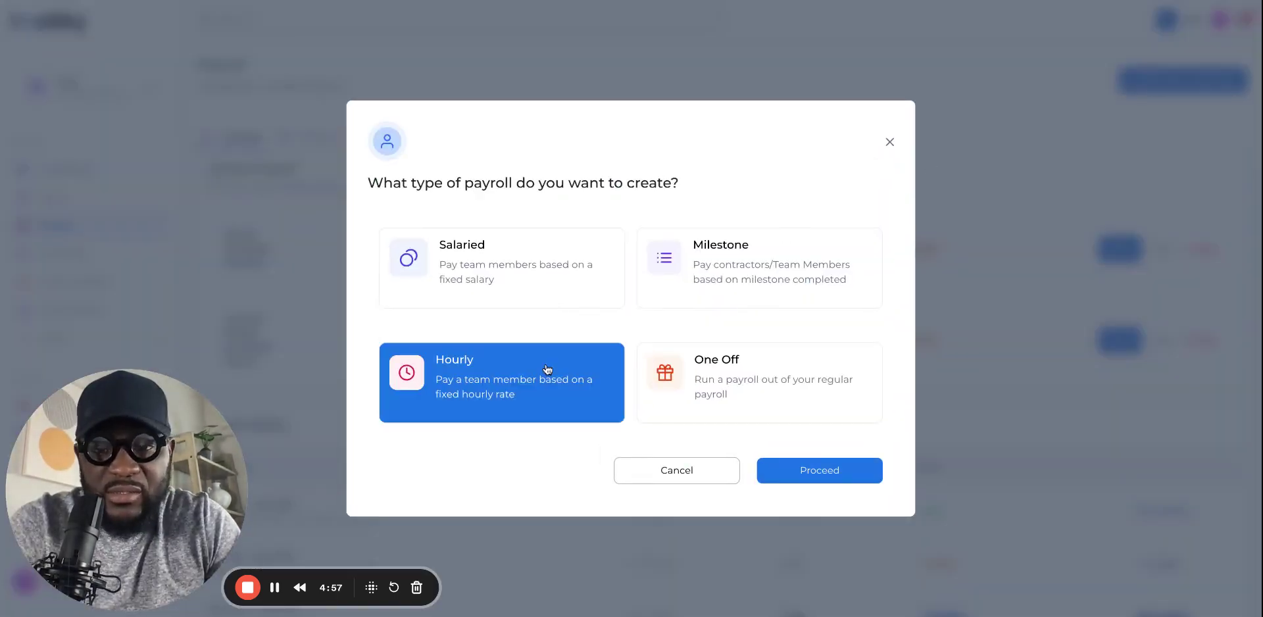
pyautogui.click(788, 471)
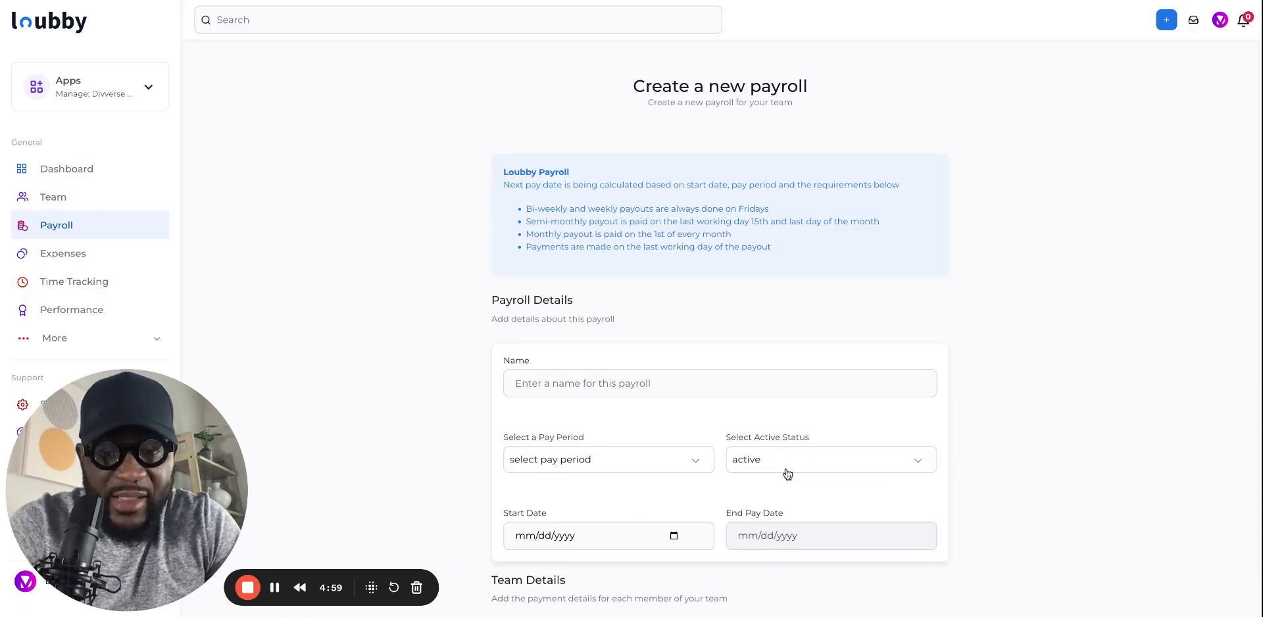
pyautogui.scroll(-3, 788, 474)
pyautogui.scroll(-2, 788, 474)
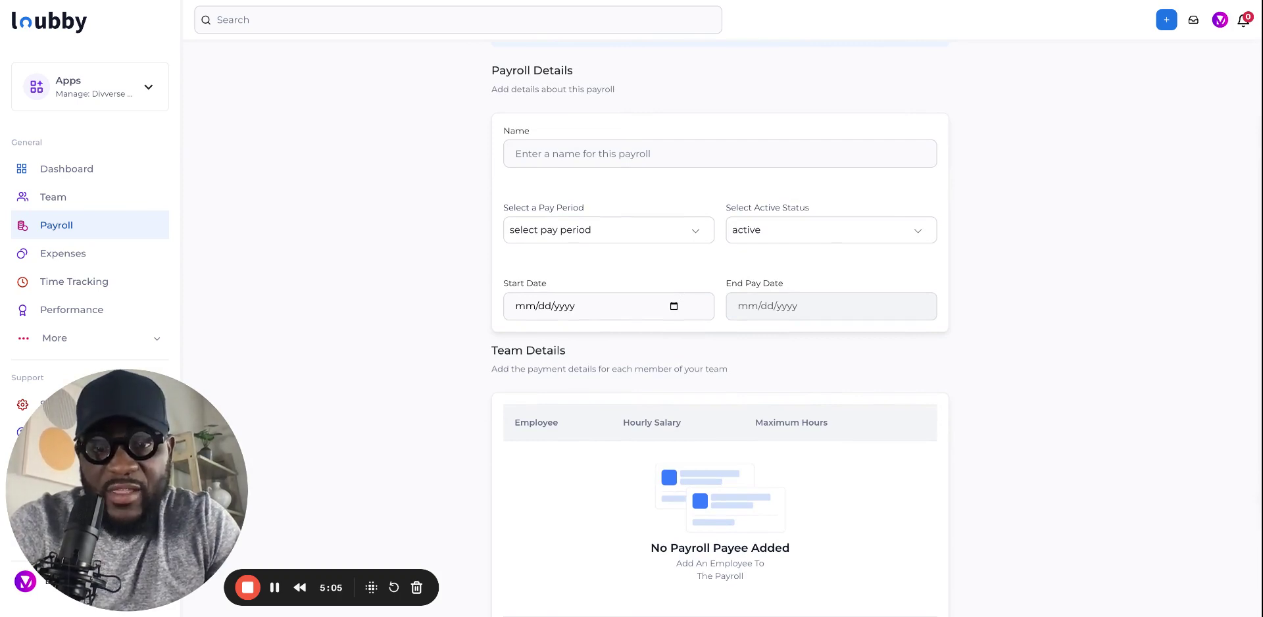
# - Open the time tracking records and view the April 2024 timesheet of the employee with logged hours
pyautogui.scroll(-1, 720, 329)
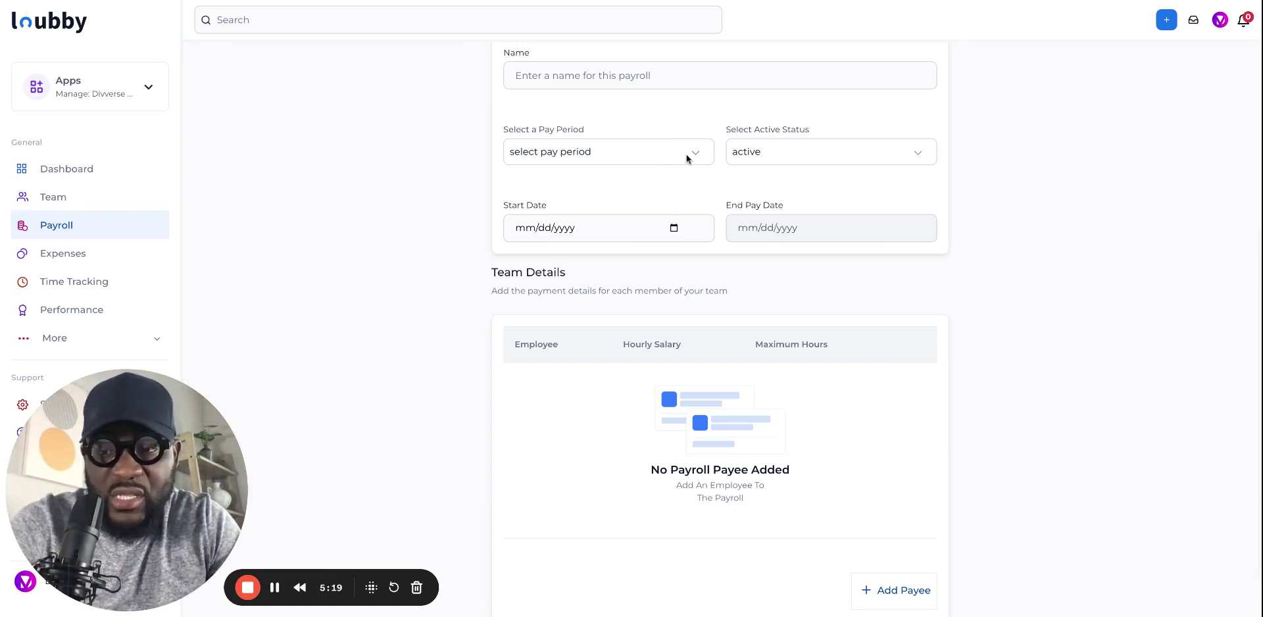
pyautogui.click(119, 282)
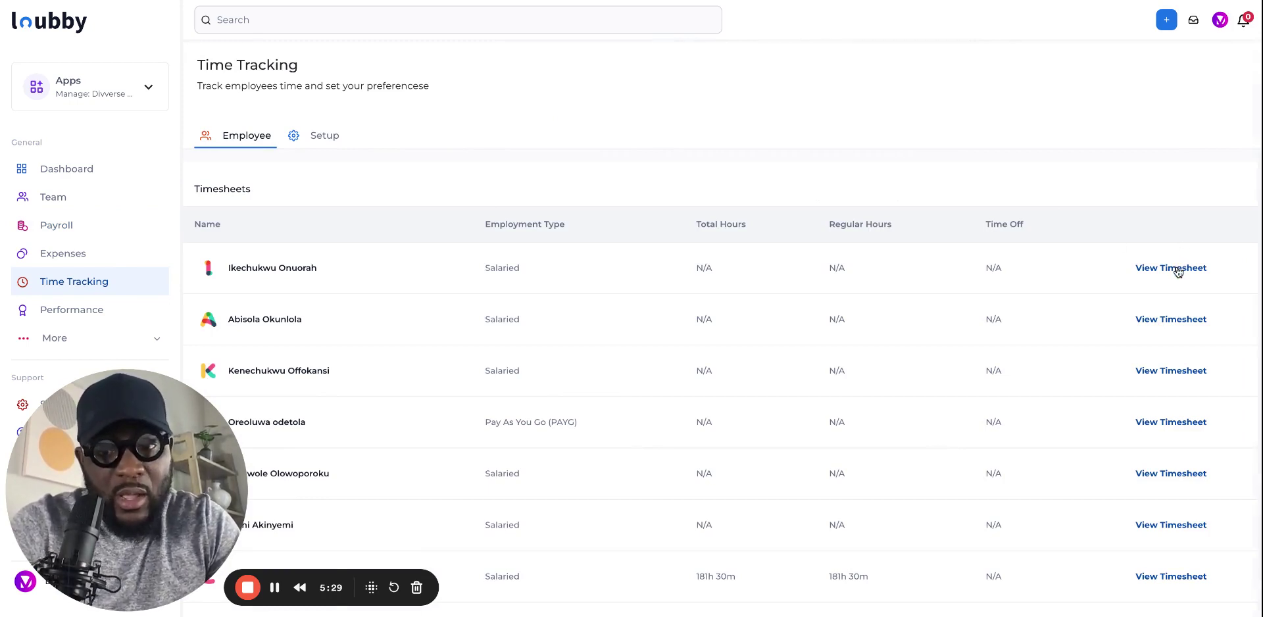
pyautogui.scroll(-2, 1178, 272)
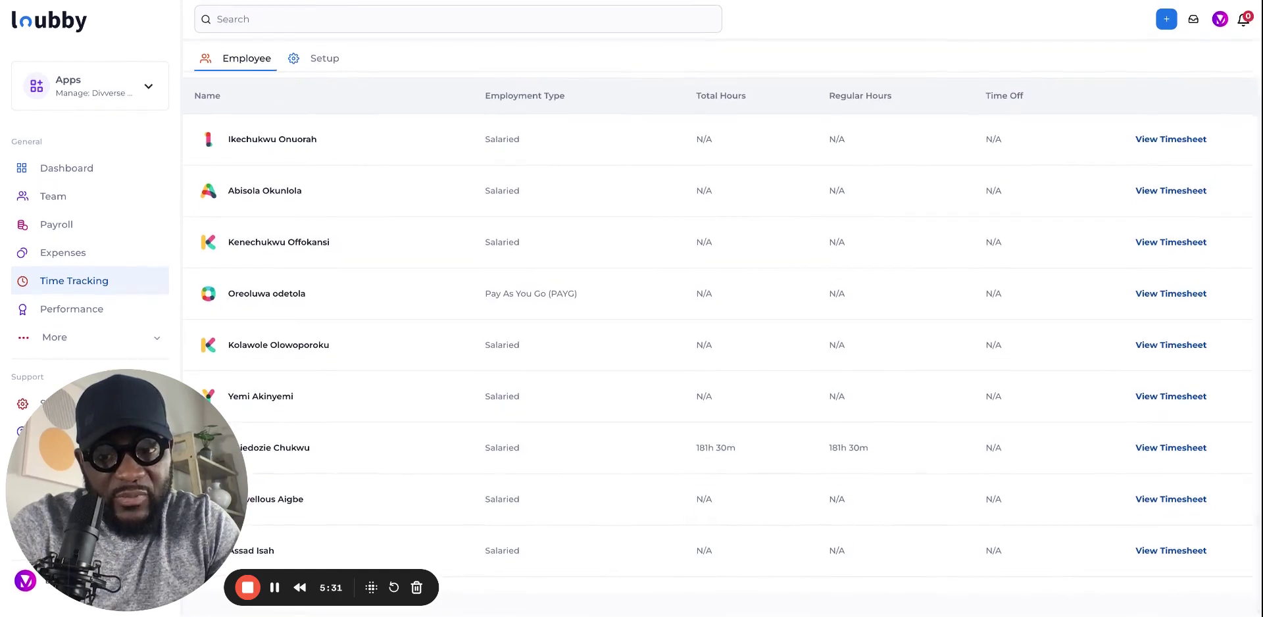
pyautogui.click(1196, 454)
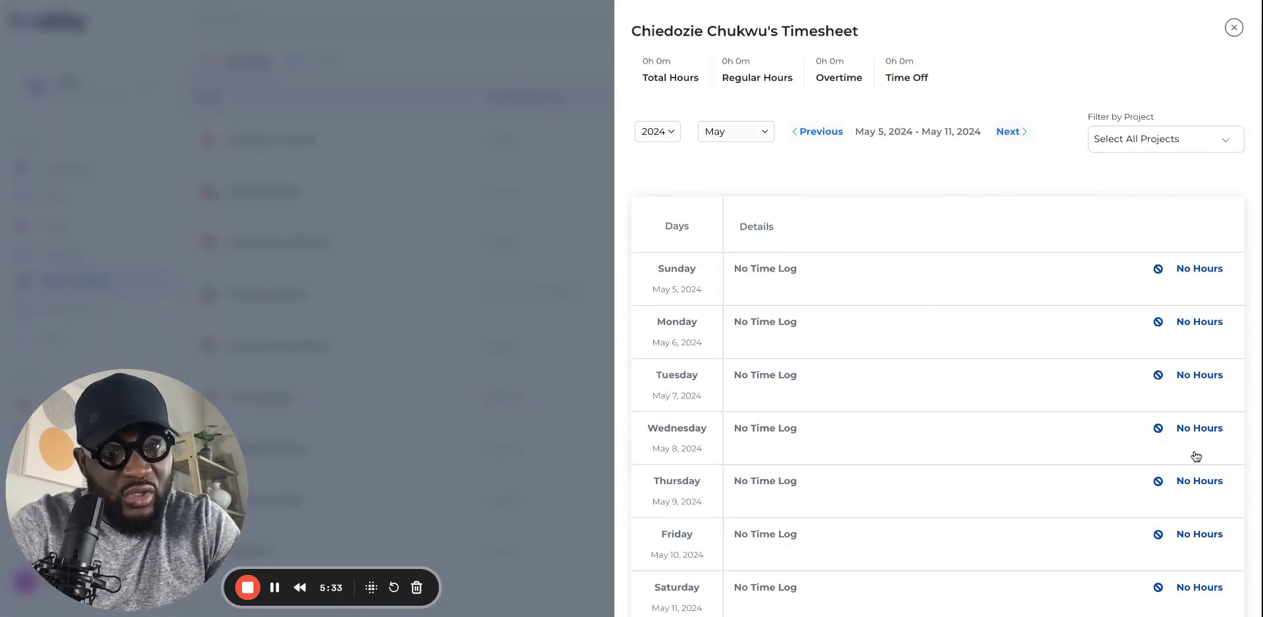
pyautogui.click(806, 132)
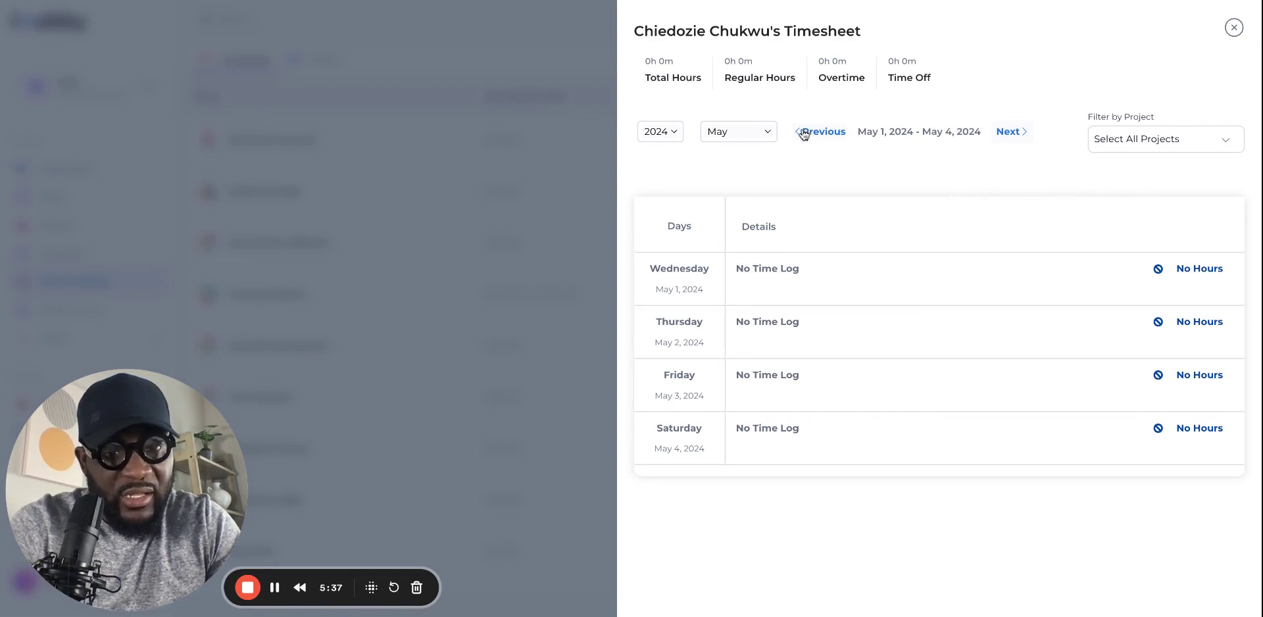
pyautogui.click(760, 132)
pyautogui.click(744, 118)
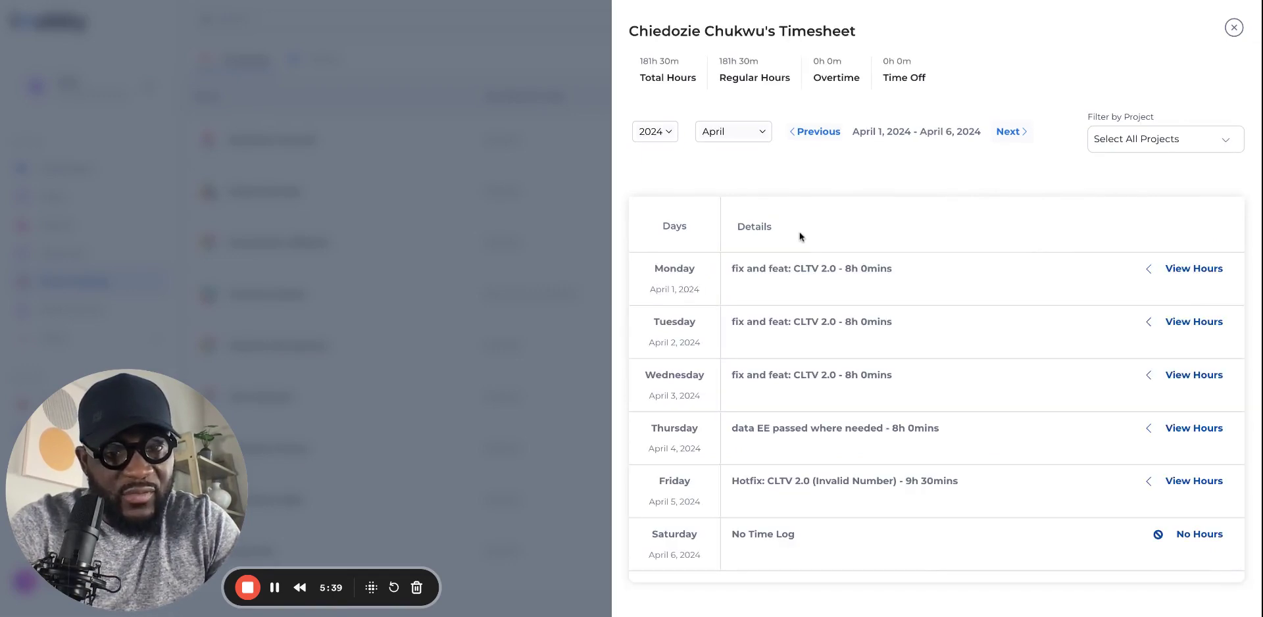
# - Expand the logged hours of several days in the first week of April, including April 1 and 2, and close the timesheet
pyautogui.click(1162, 270)
pyautogui.click(1164, 415)
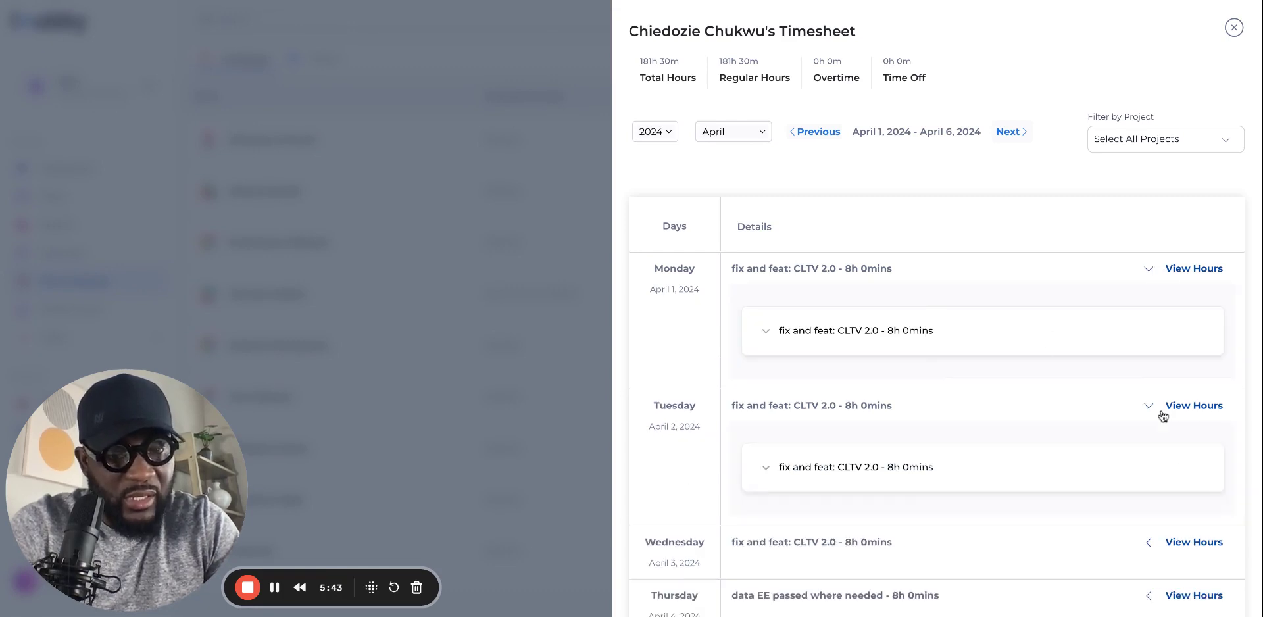
pyautogui.scroll(-3, 1163, 416)
pyautogui.click(1158, 425)
pyautogui.click(350, 379)
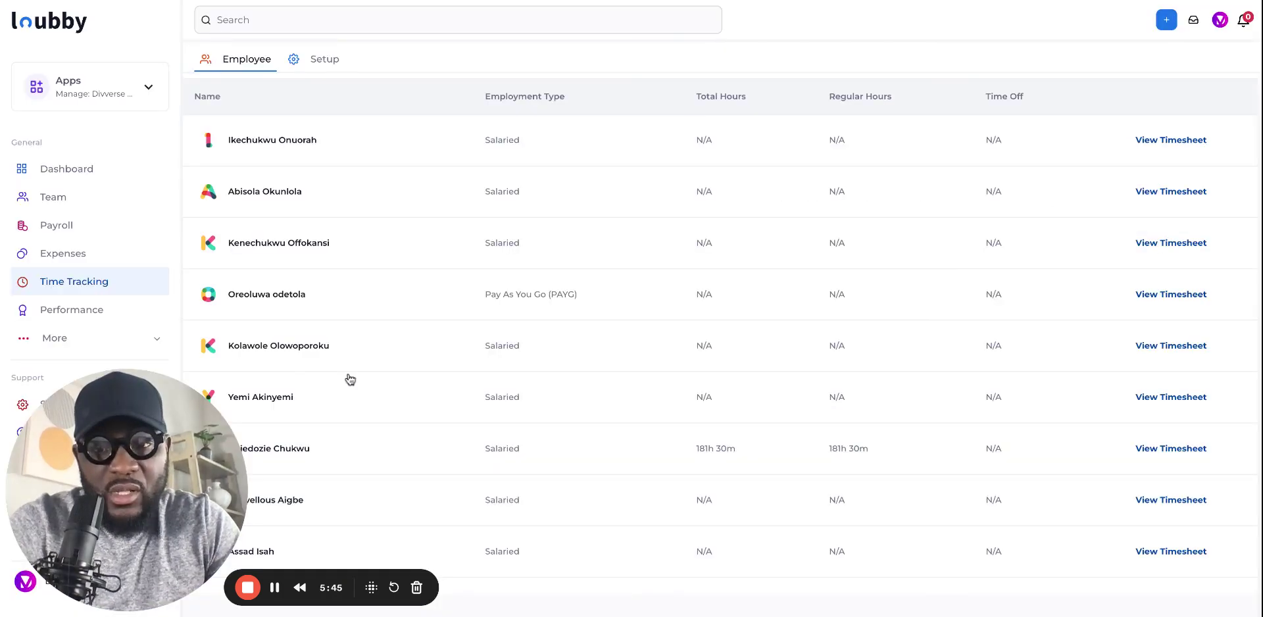
# - Start a new Hourly payroll from the payroll page, look over its form, and return to the payroll overview
pyautogui.click(97, 228)
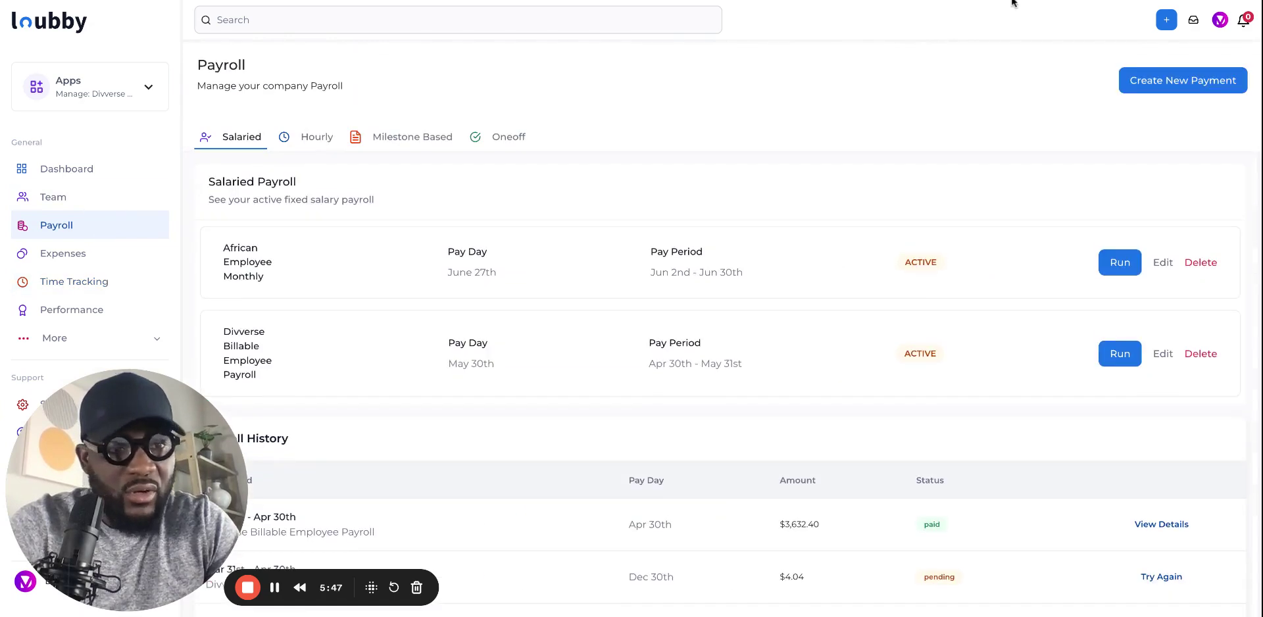
pyautogui.click(1196, 92)
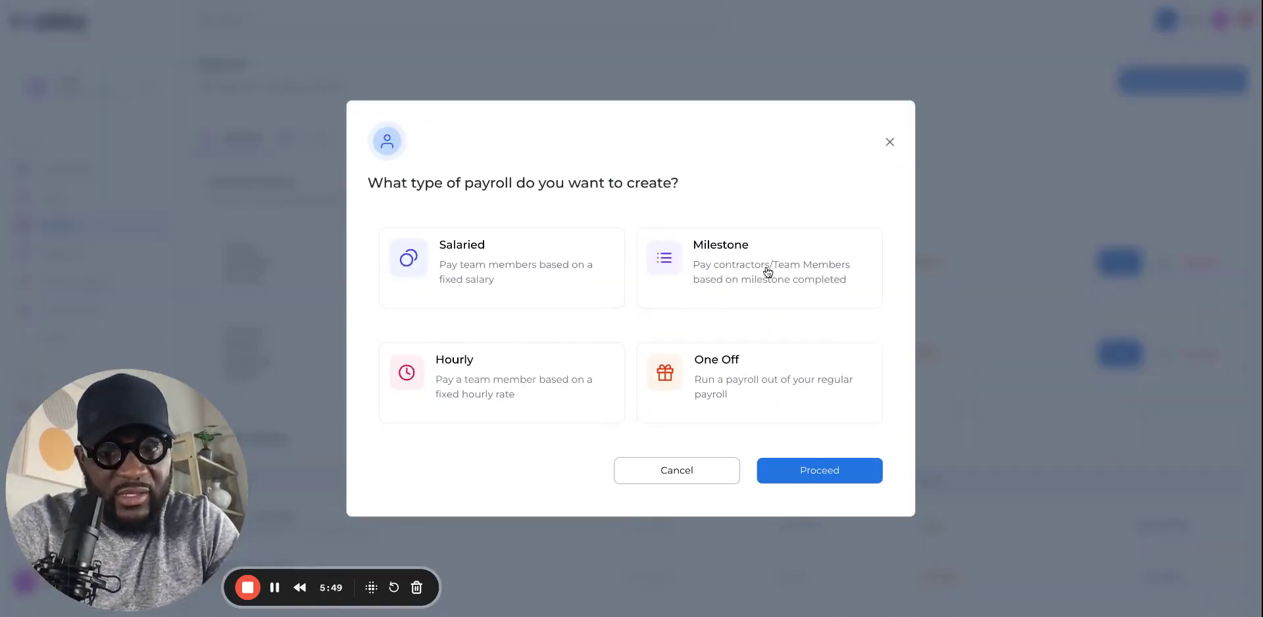
pyautogui.click(543, 400)
pyautogui.click(844, 477)
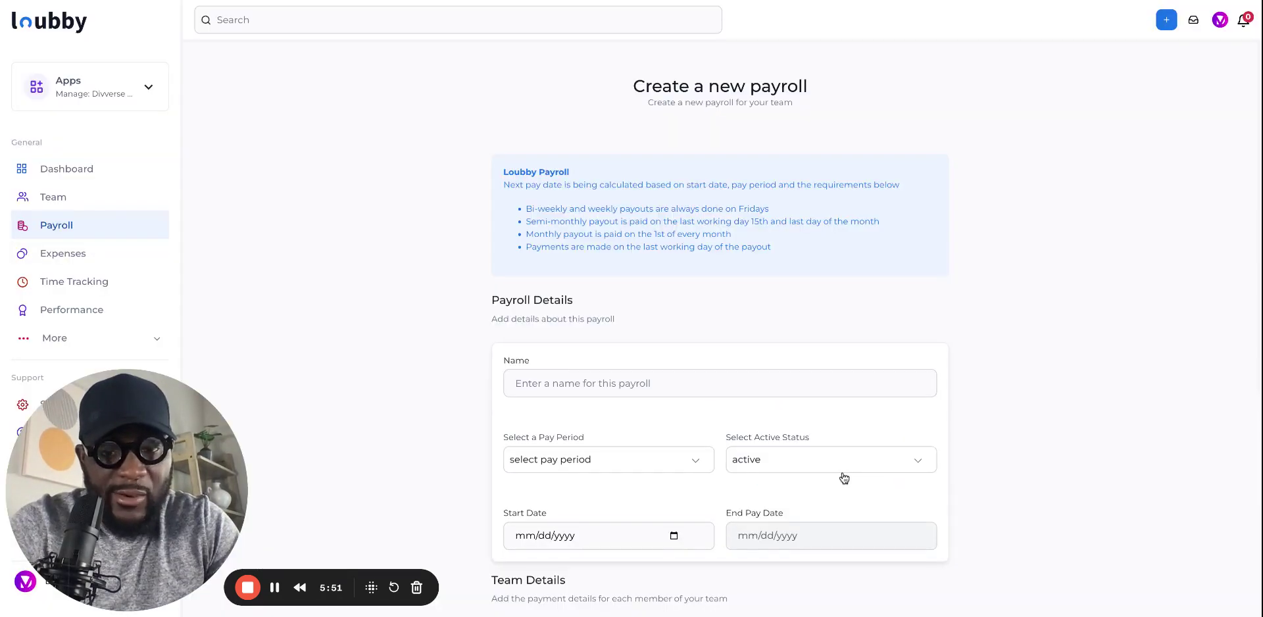
pyautogui.scroll(-2, 844, 479)
pyautogui.scroll(1, 844, 479)
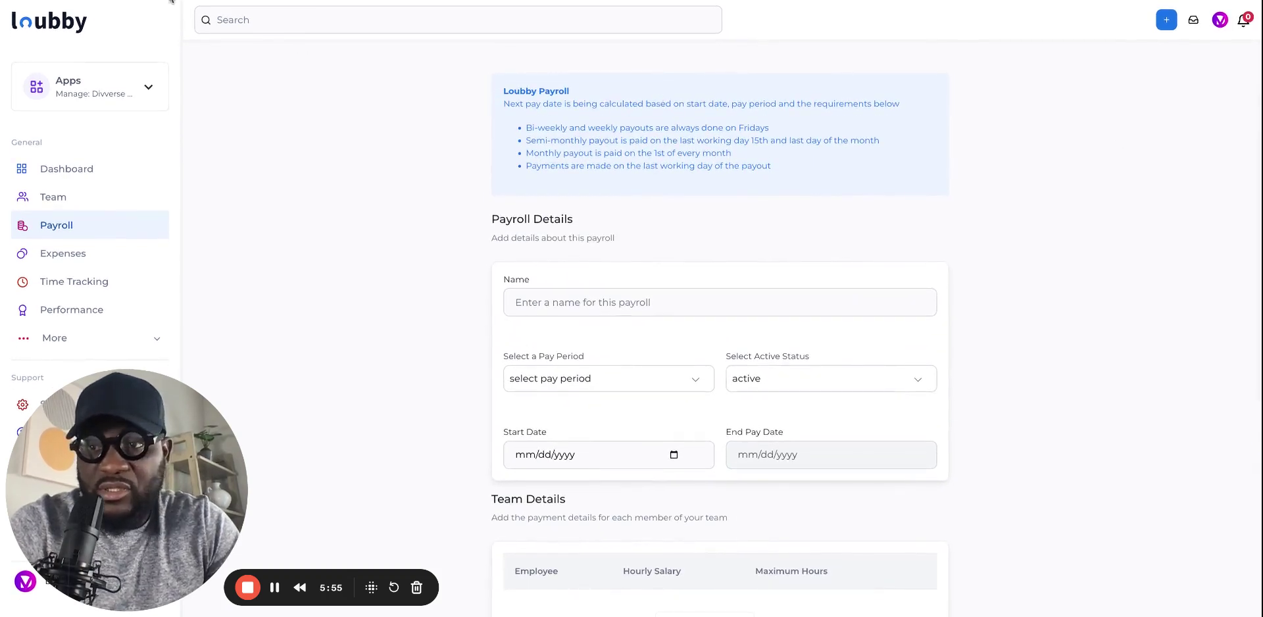
pyautogui.click(172, 2)
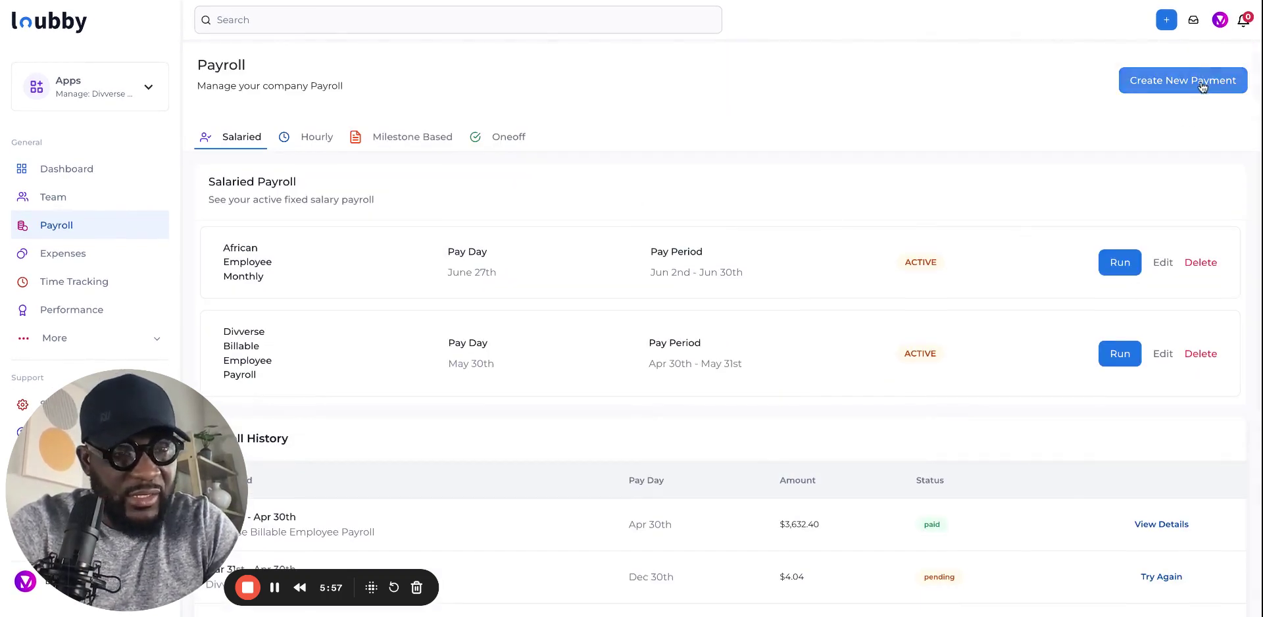
# - Start creating a new payment with the Milestone payroll type
pyautogui.click(1203, 87)
pyautogui.click(745, 272)
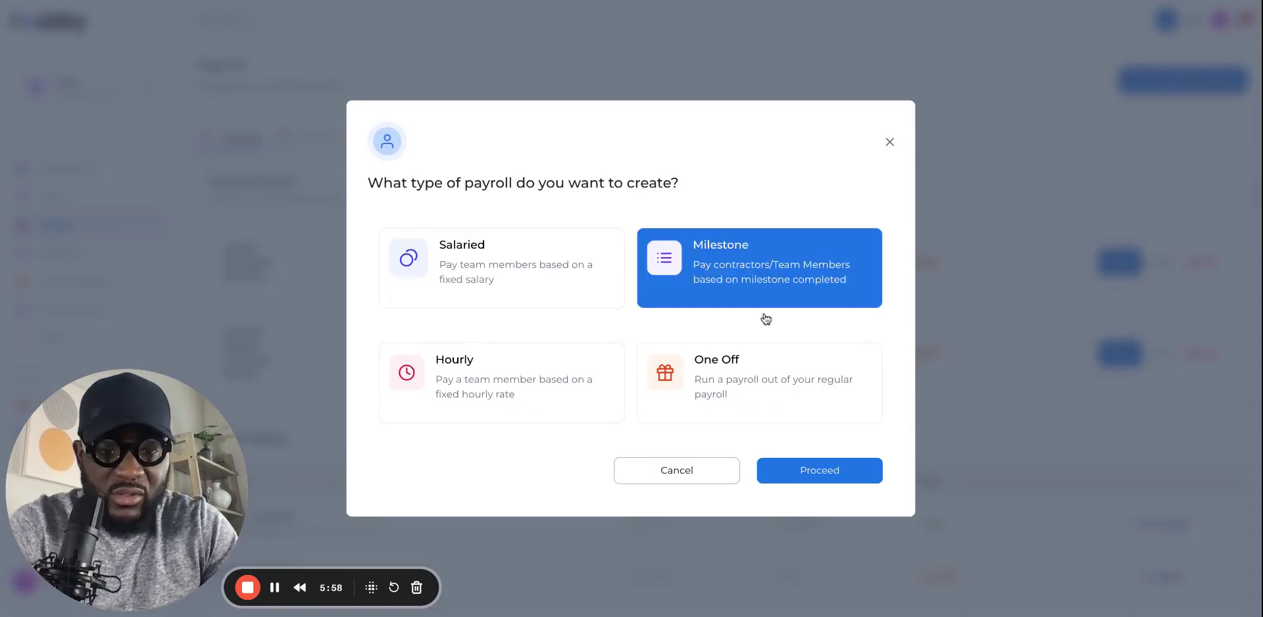
pyautogui.click(848, 477)
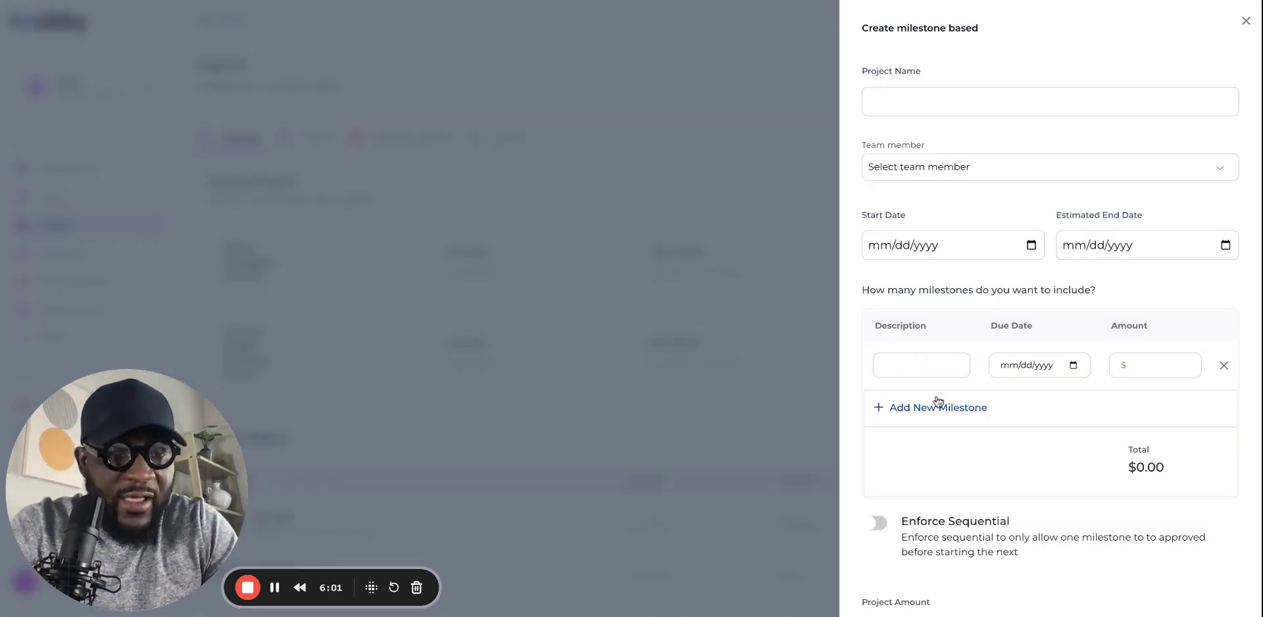
# - Name the milestone project Build Dashboard MVP and assign a team member to it
pyautogui.click(880, 92)
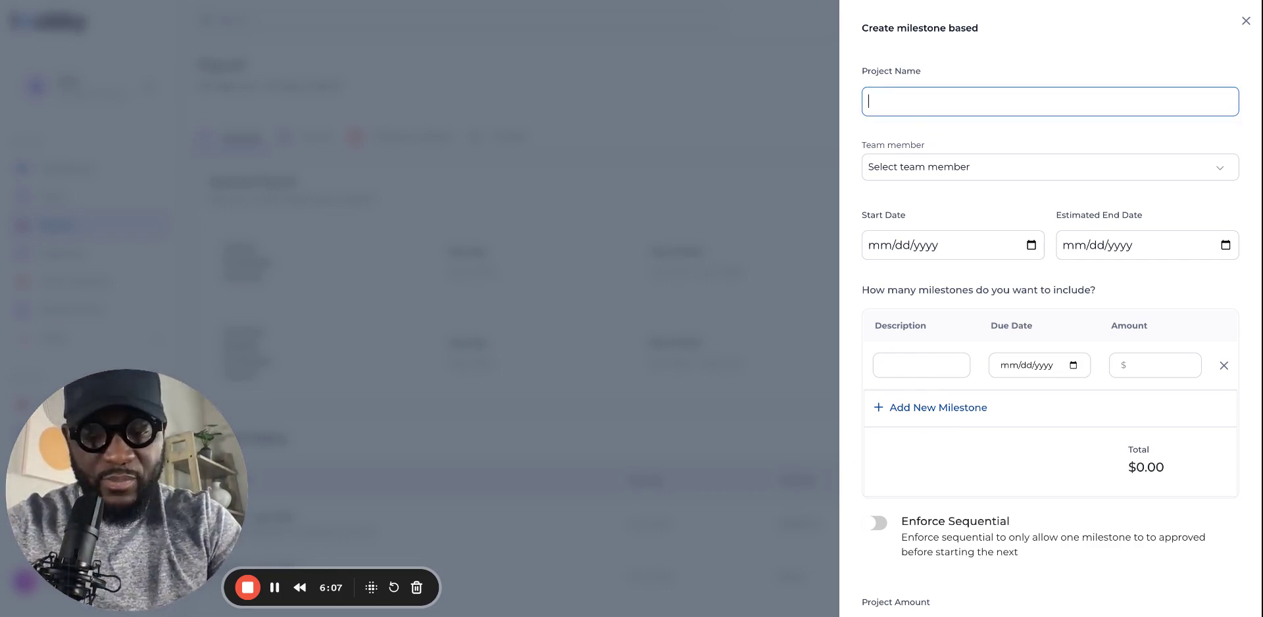
pyautogui.write('Build')
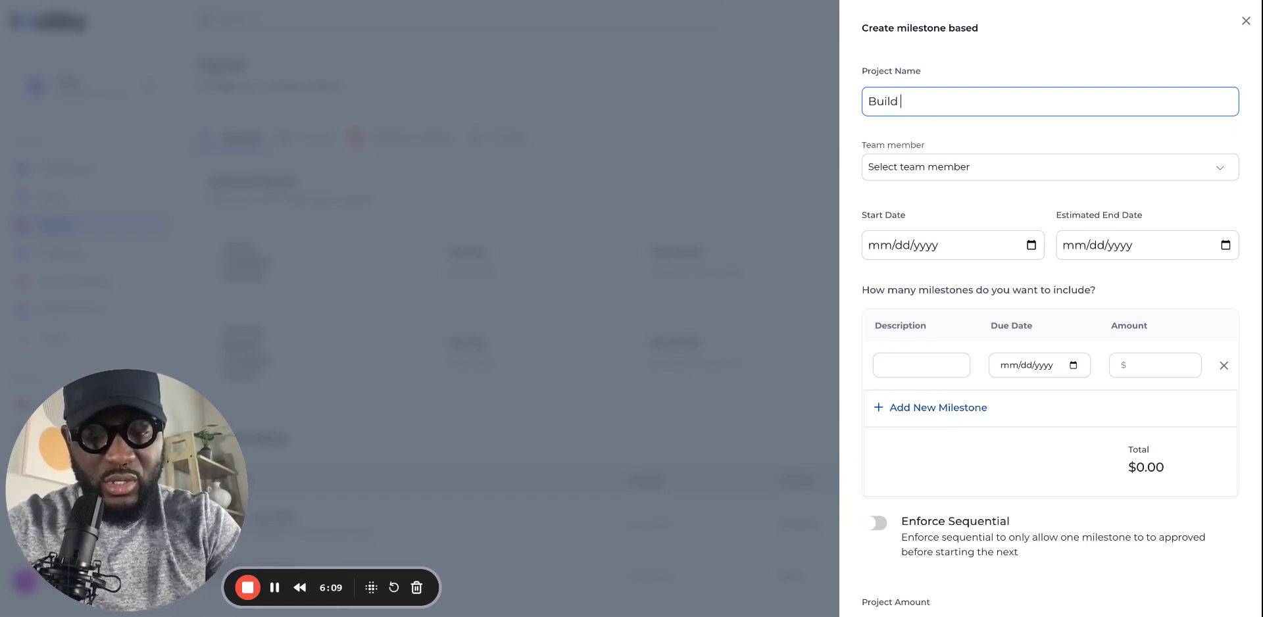
pyautogui.write(' Dashboar')
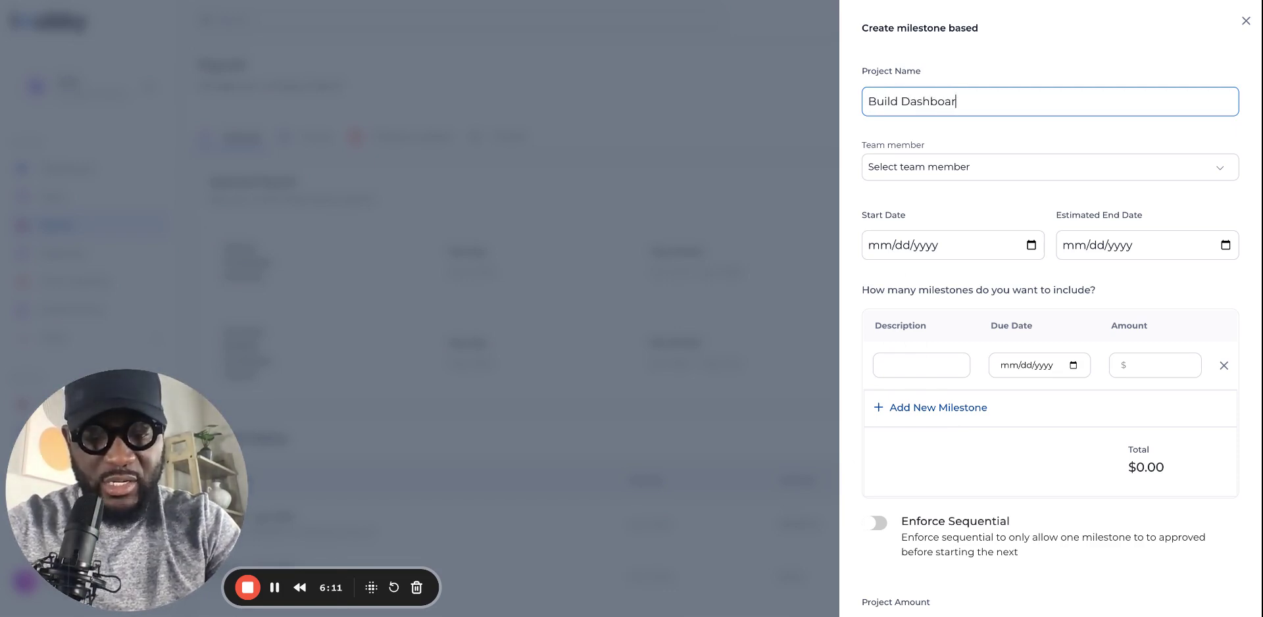
pyautogui.write('d MVP')
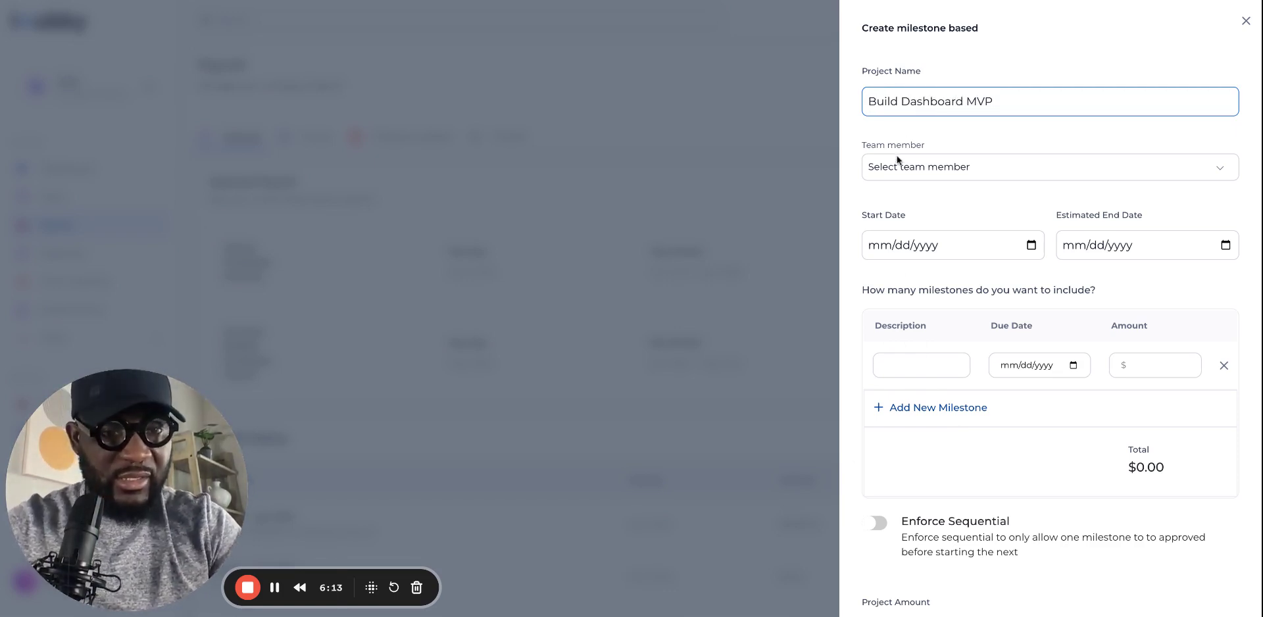
pyautogui.click(900, 164)
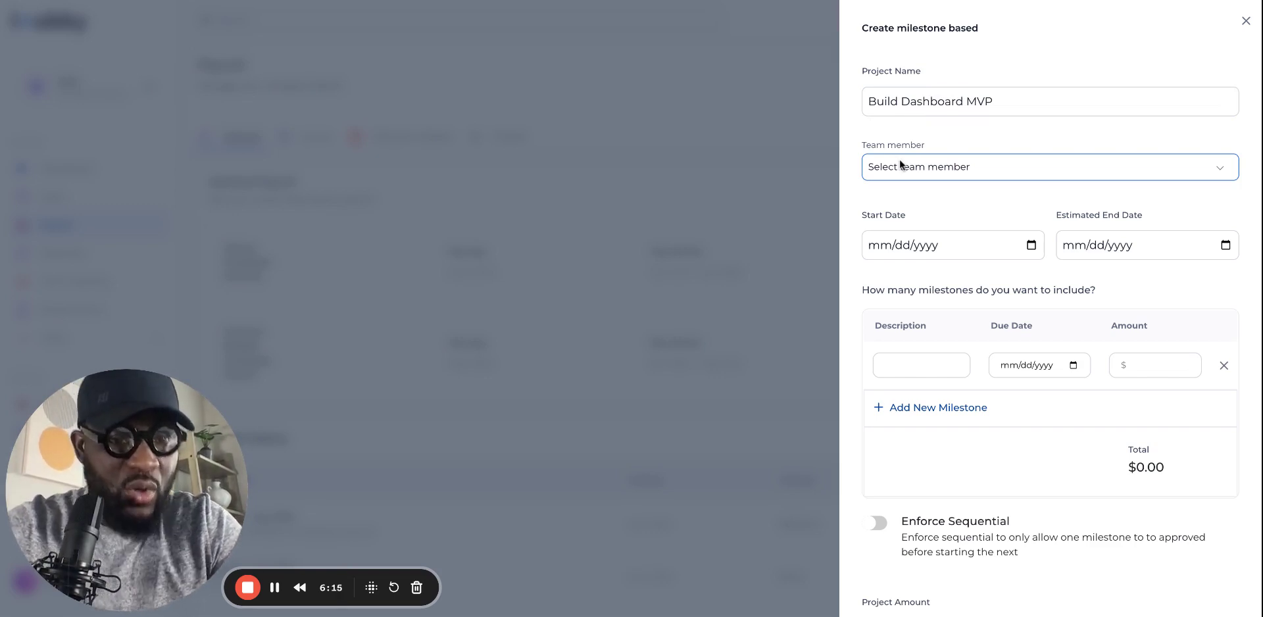
pyautogui.click(967, 191)
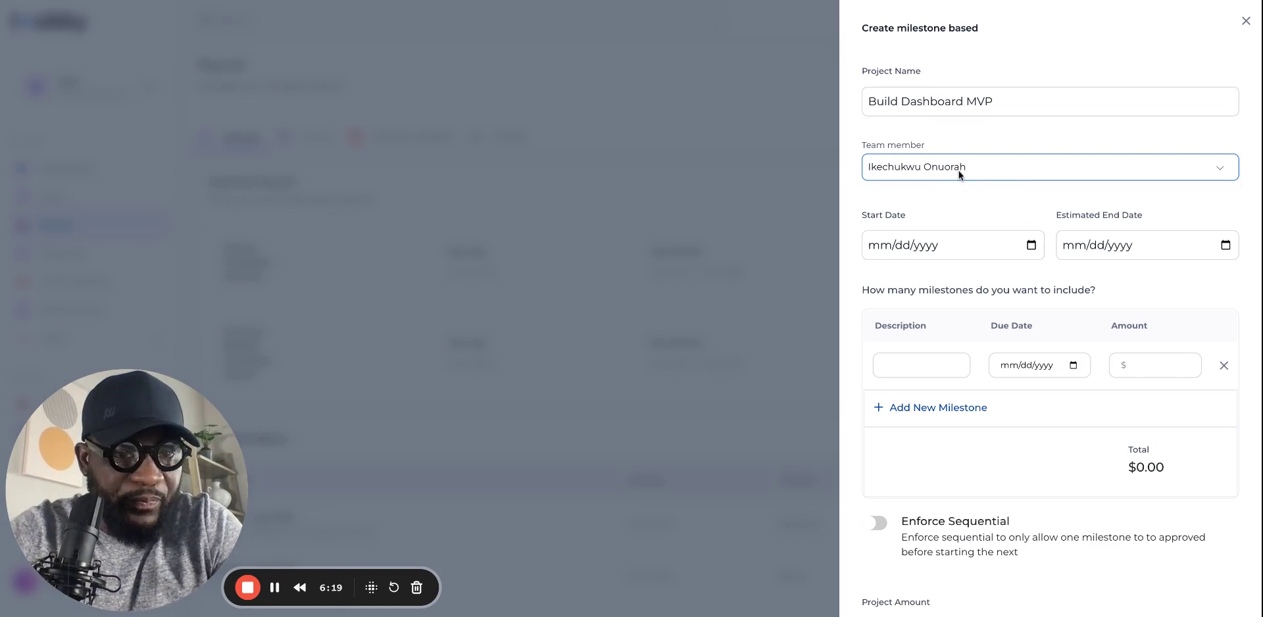
# - Set the project's start date to 05/13/2024 and its estimated end date to 07/08/2024
pyautogui.scroll(-1, 929, 293)
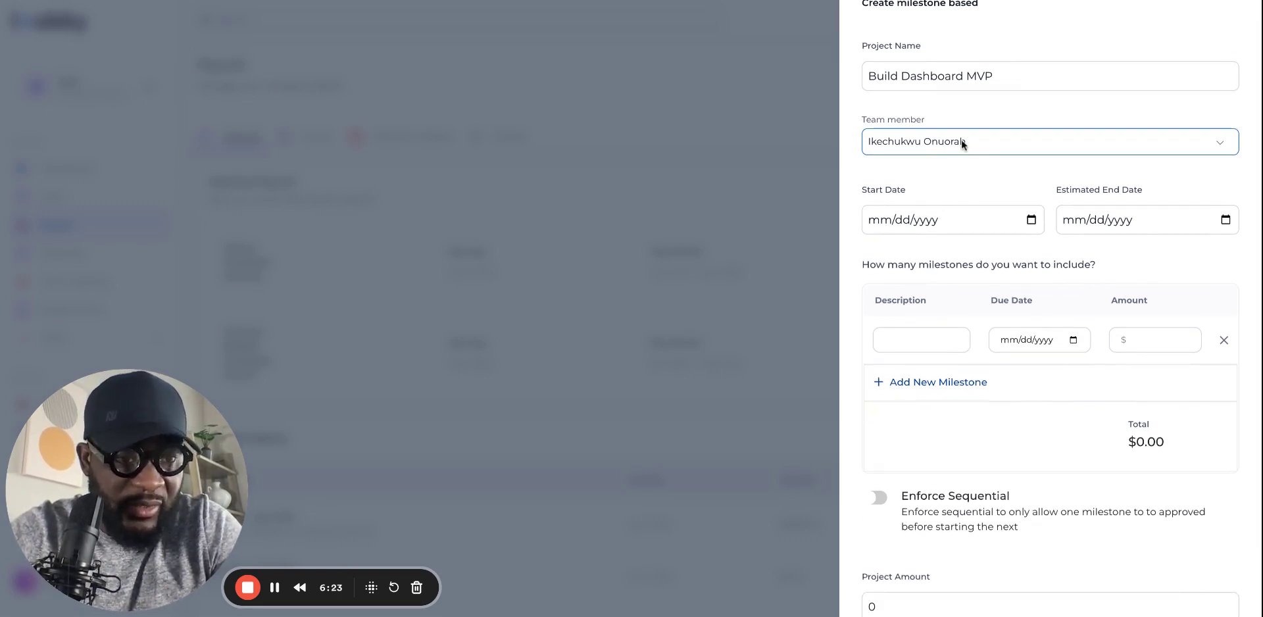
pyautogui.click(1025, 218)
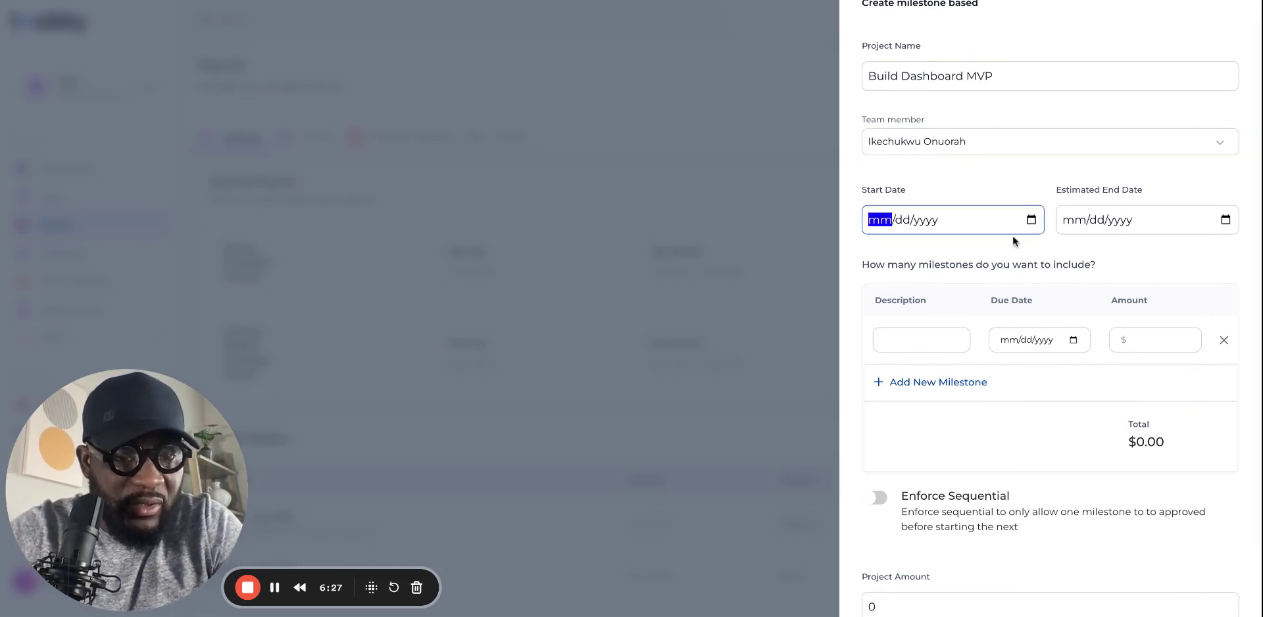
pyautogui.write('05132024')
pyautogui.click(1225, 219)
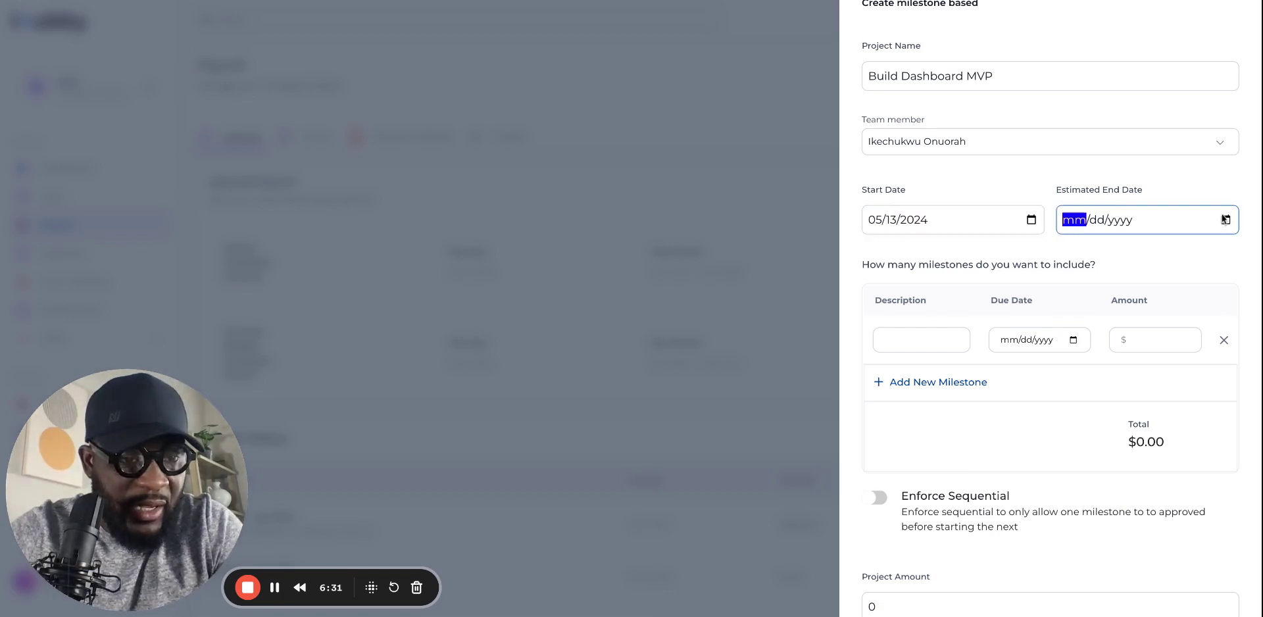
pyautogui.click(1210, 253)
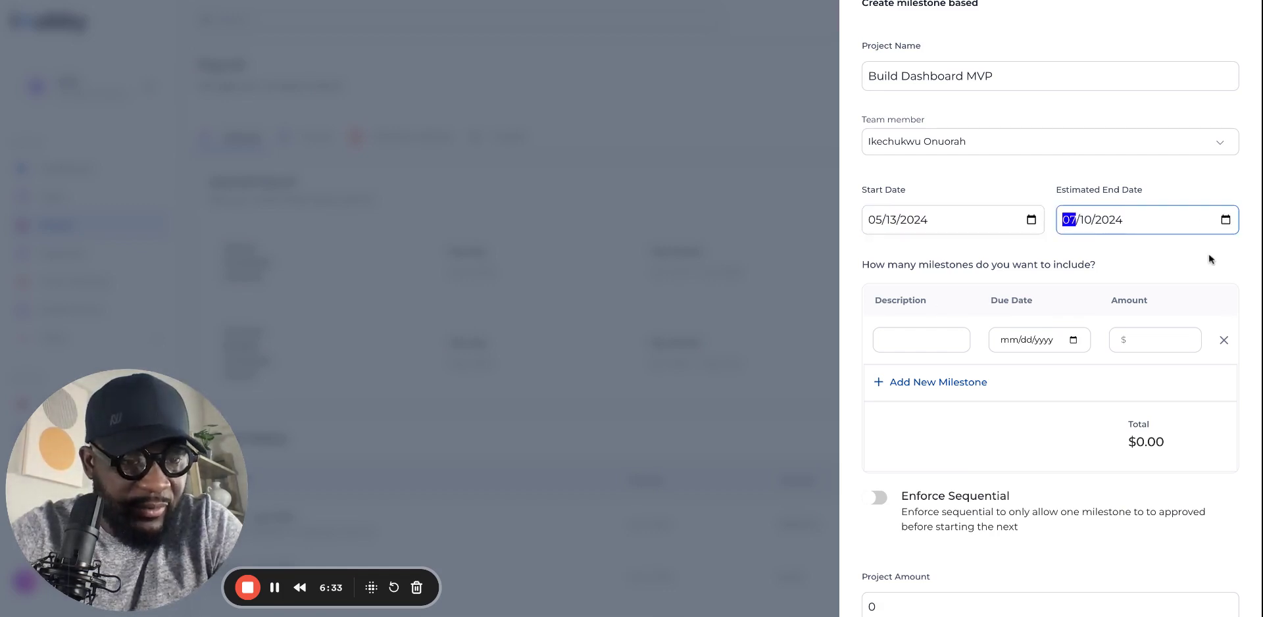
pyautogui.click(1093, 310)
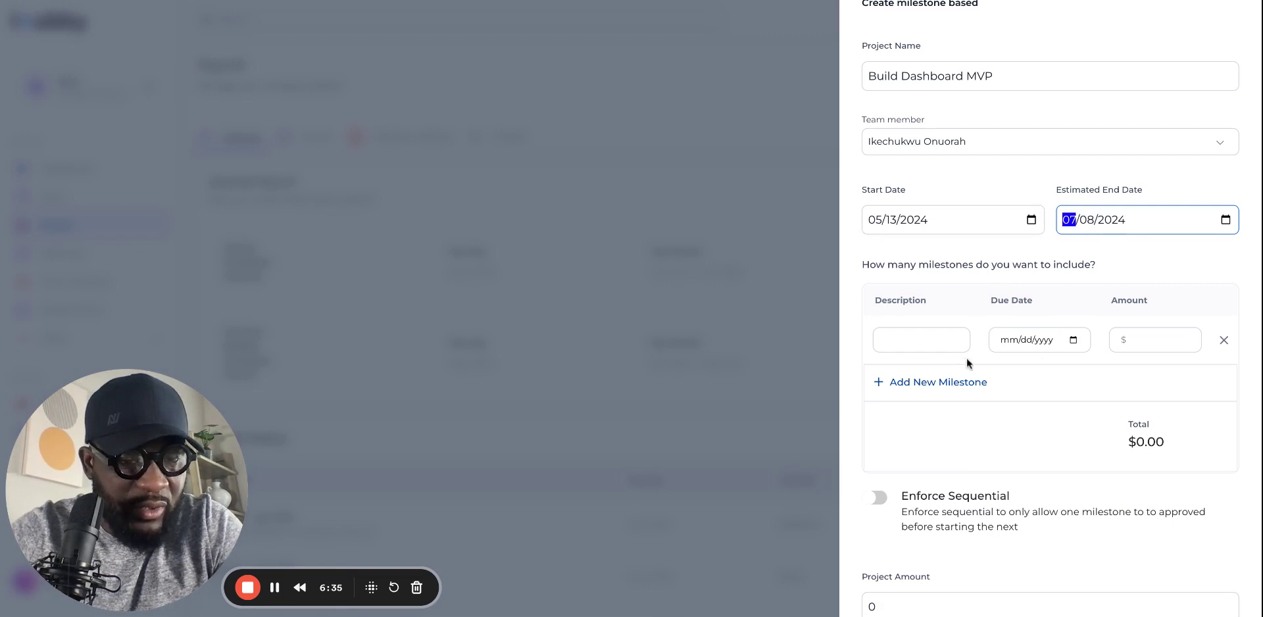
# - Fill in the first milestone with description M1, due date 06/24/2024 and an amount of $500
pyautogui.click(933, 345)
pyautogui.write('M1')
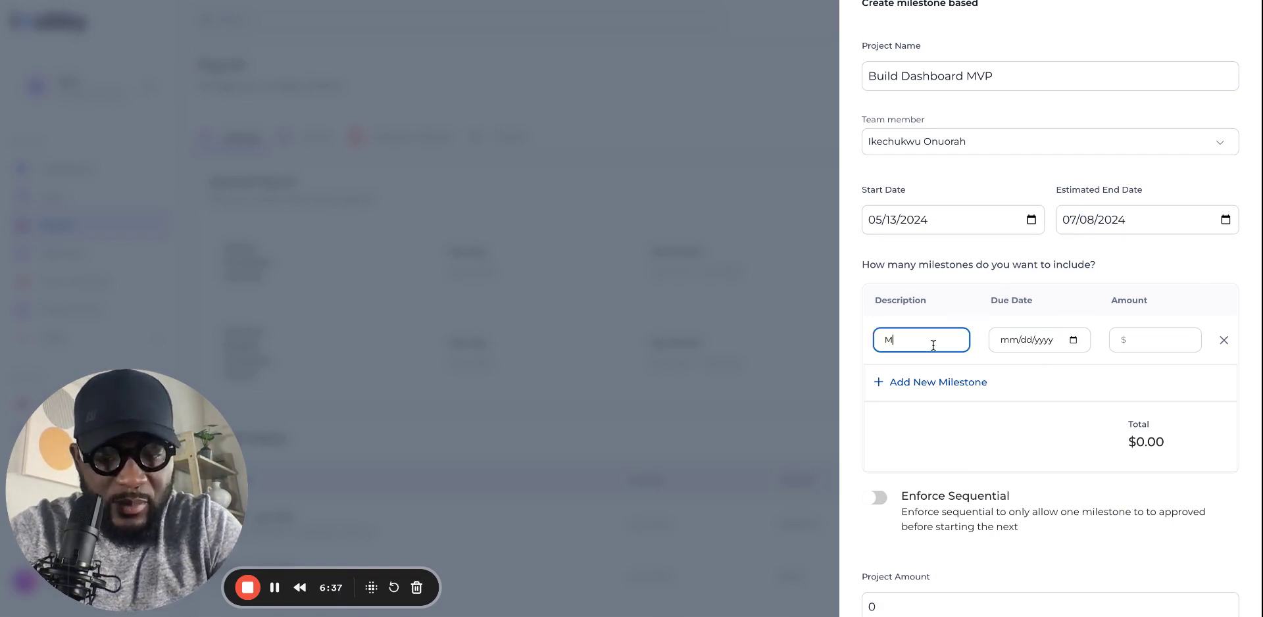
pyautogui.click(1074, 340)
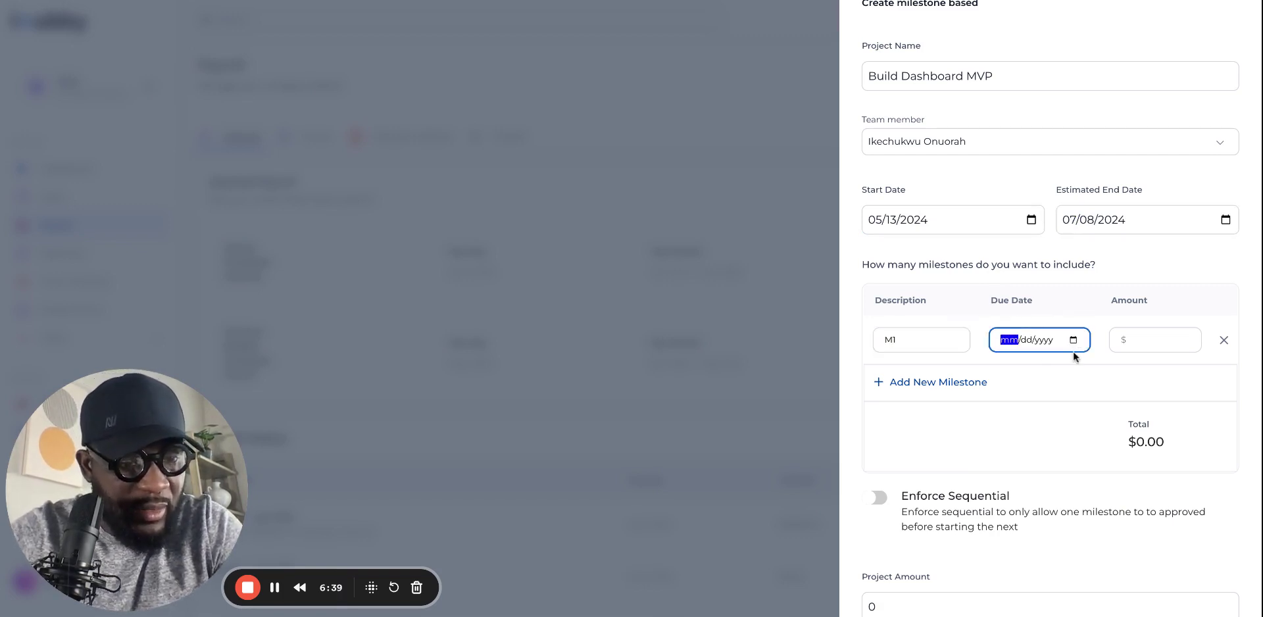
pyautogui.click(1111, 351)
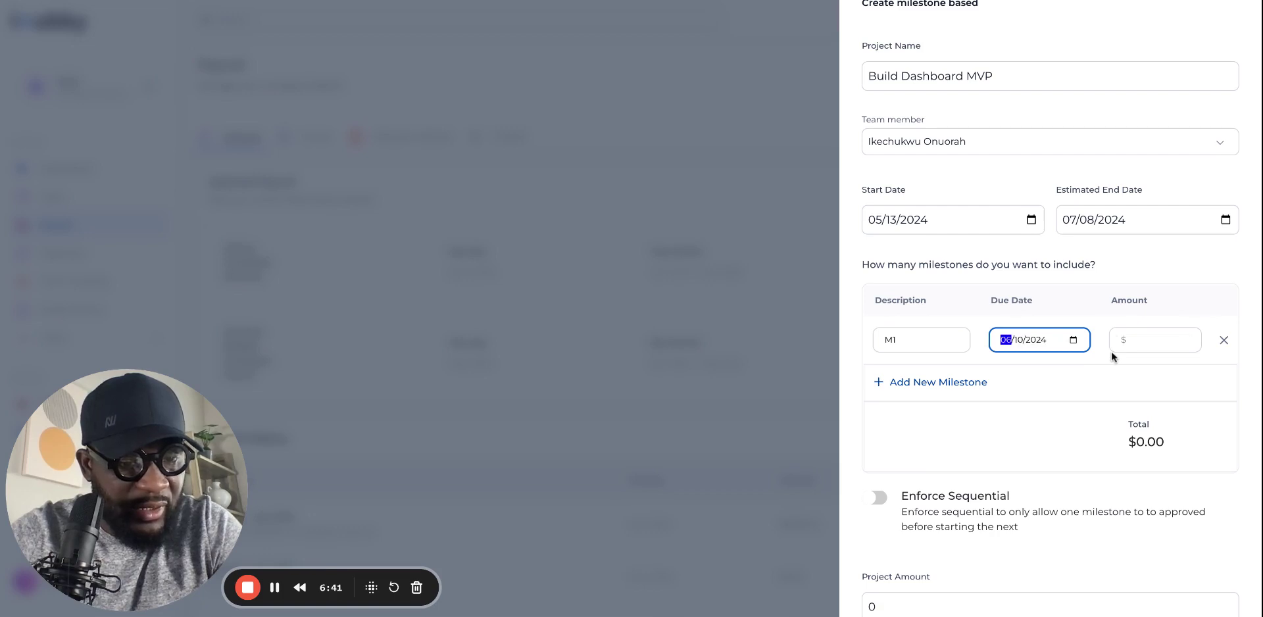
pyautogui.click(1091, 431)
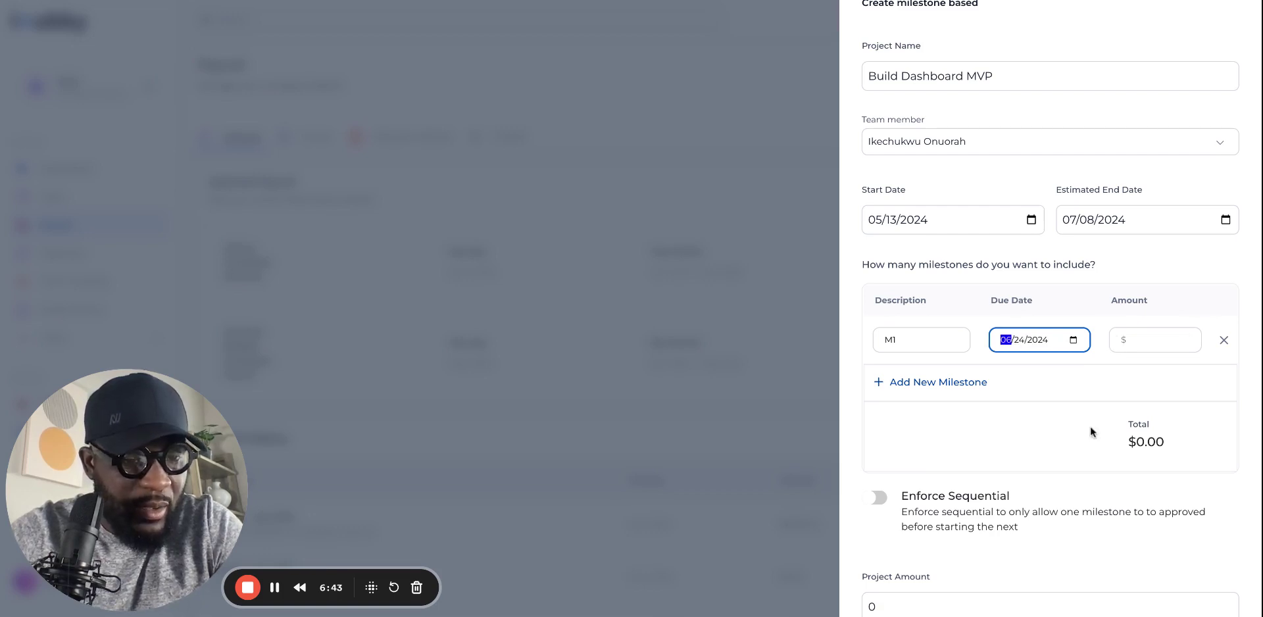
pyautogui.click(1166, 347)
pyautogui.write('5')
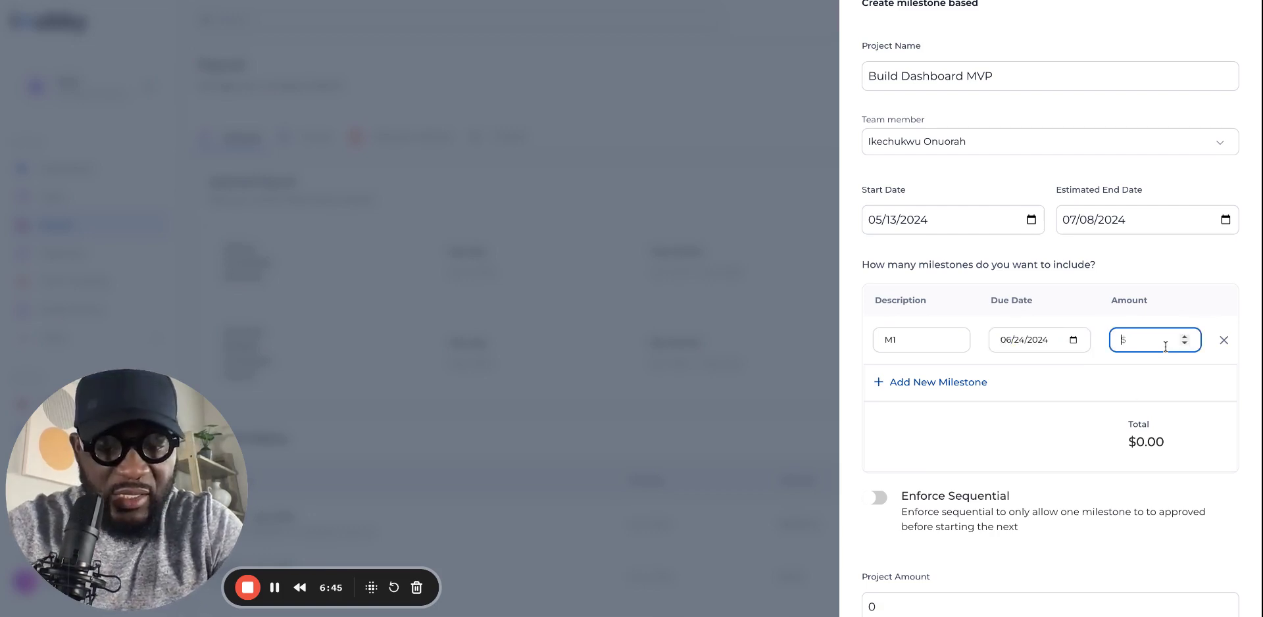
pyautogui.write('000')
pyautogui.press('BackSpace')
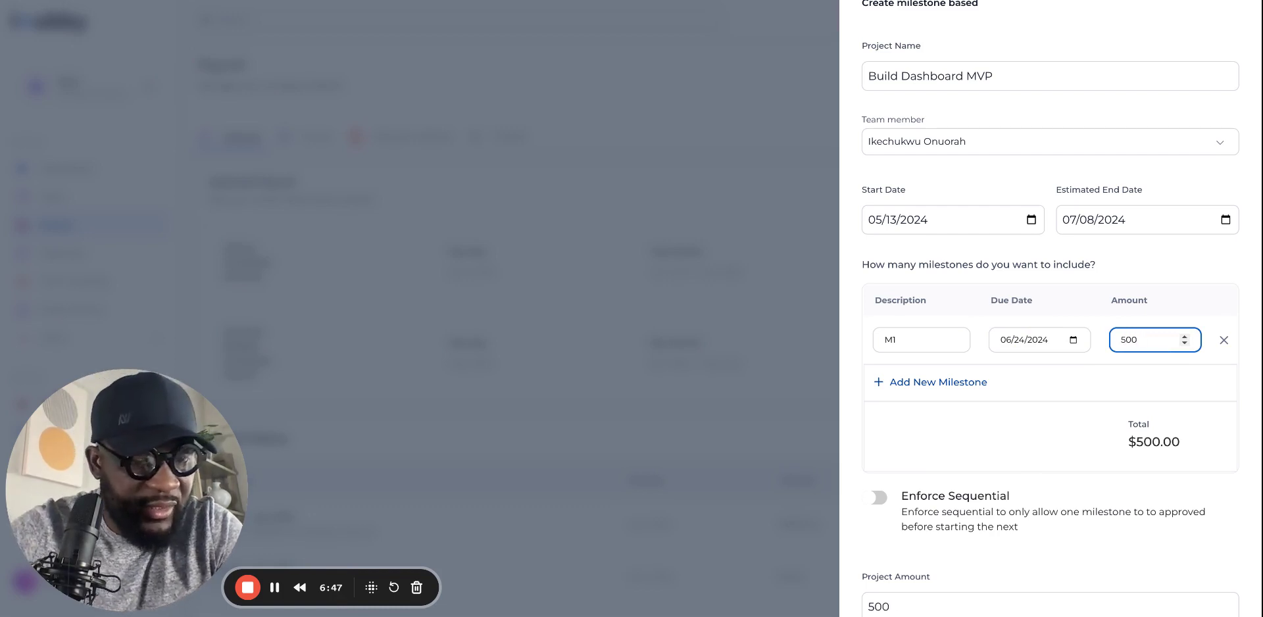
# - Add a second milestone with description M2, due date 07/10/2024 and an amount of $300
pyautogui.click(882, 382)
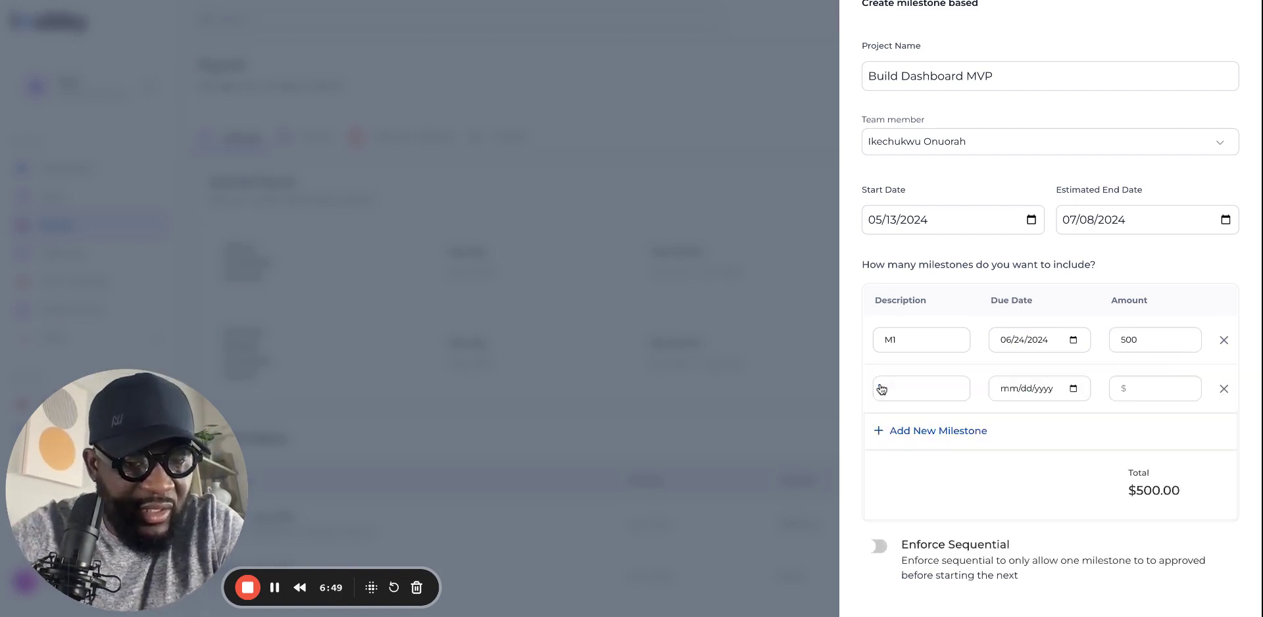
pyautogui.click(882, 389)
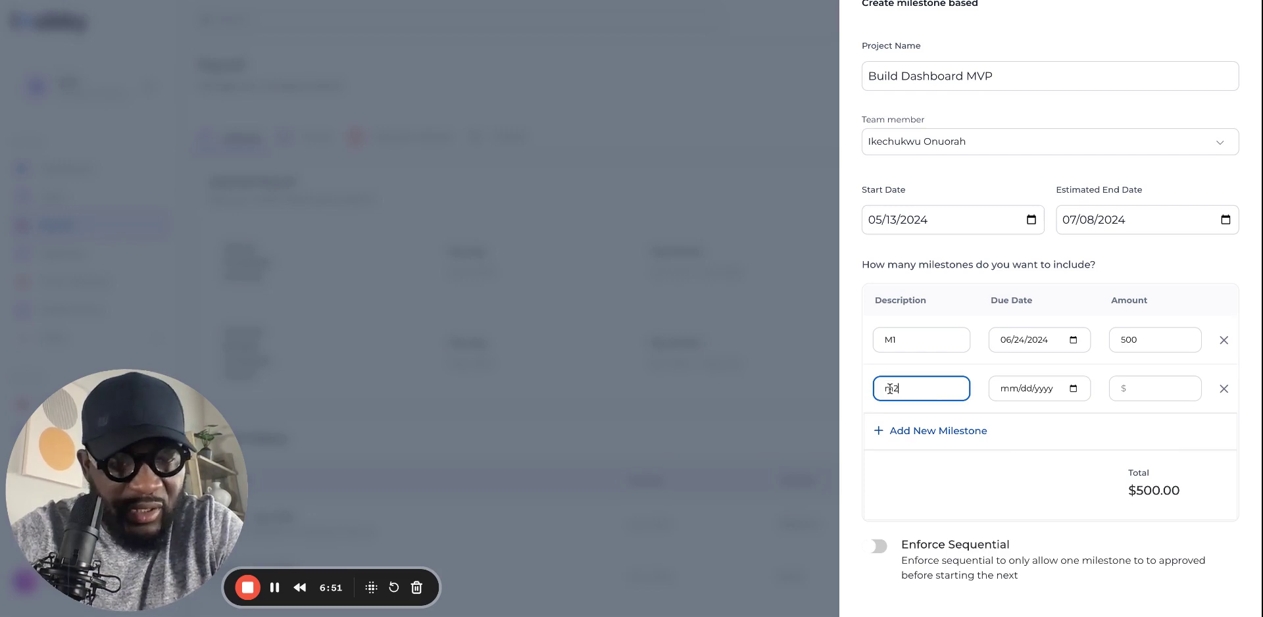
pyautogui.press('BackSpace')
pyautogui.press('BackSpace')
pyautogui.write('M')
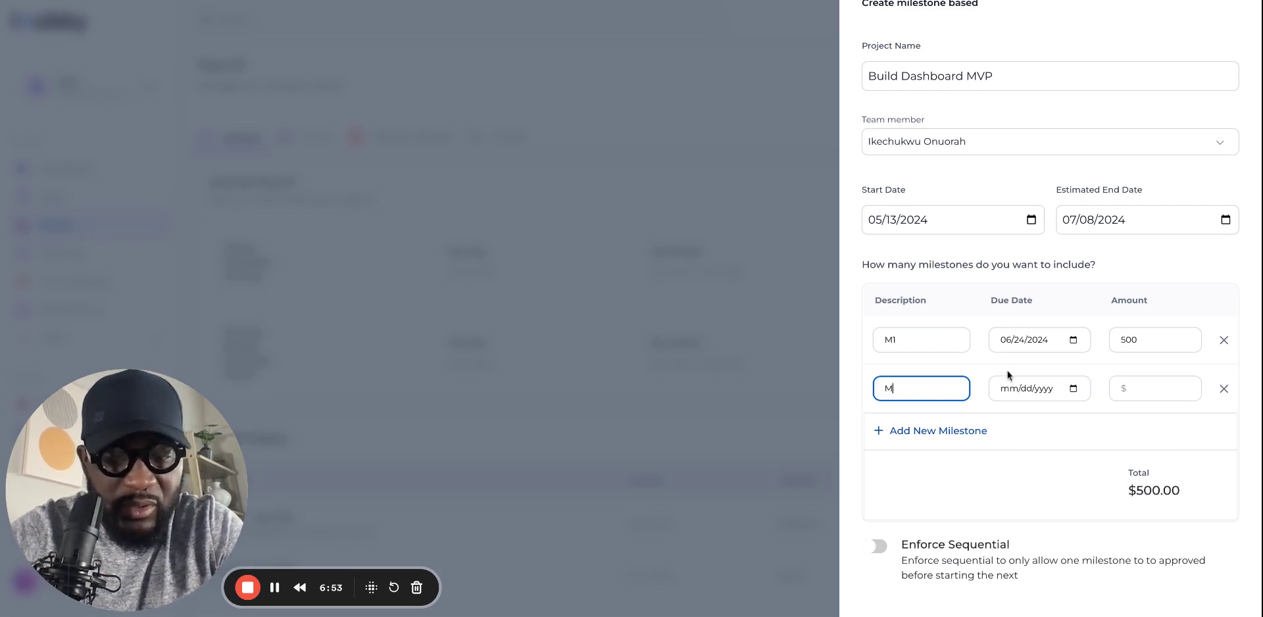
pyautogui.write('2')
pyautogui.press('Tab')
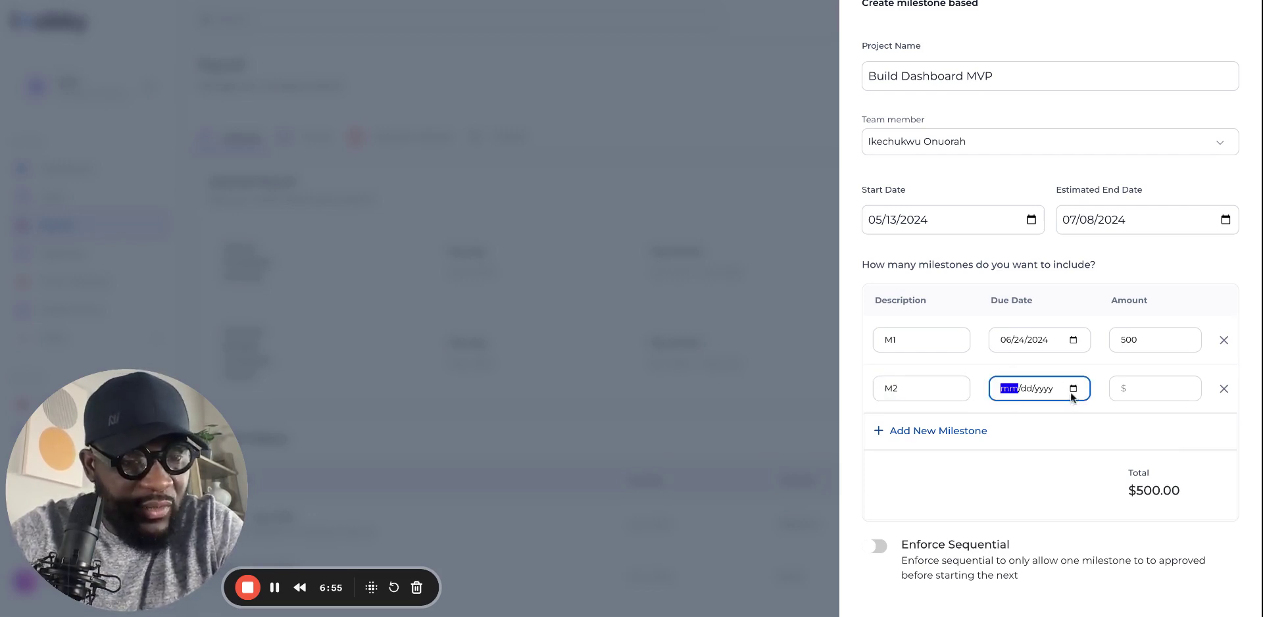
pyautogui.click(1078, 401)
pyautogui.click(1078, 401)
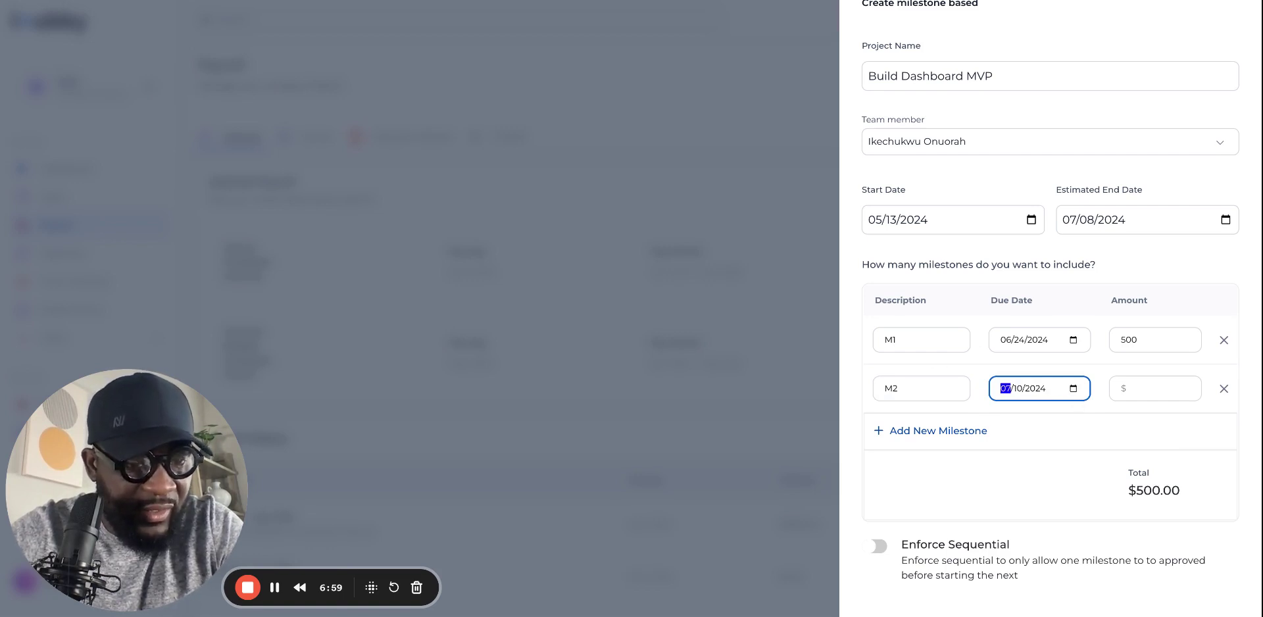
pyautogui.click(1151, 388)
pyautogui.write('300')
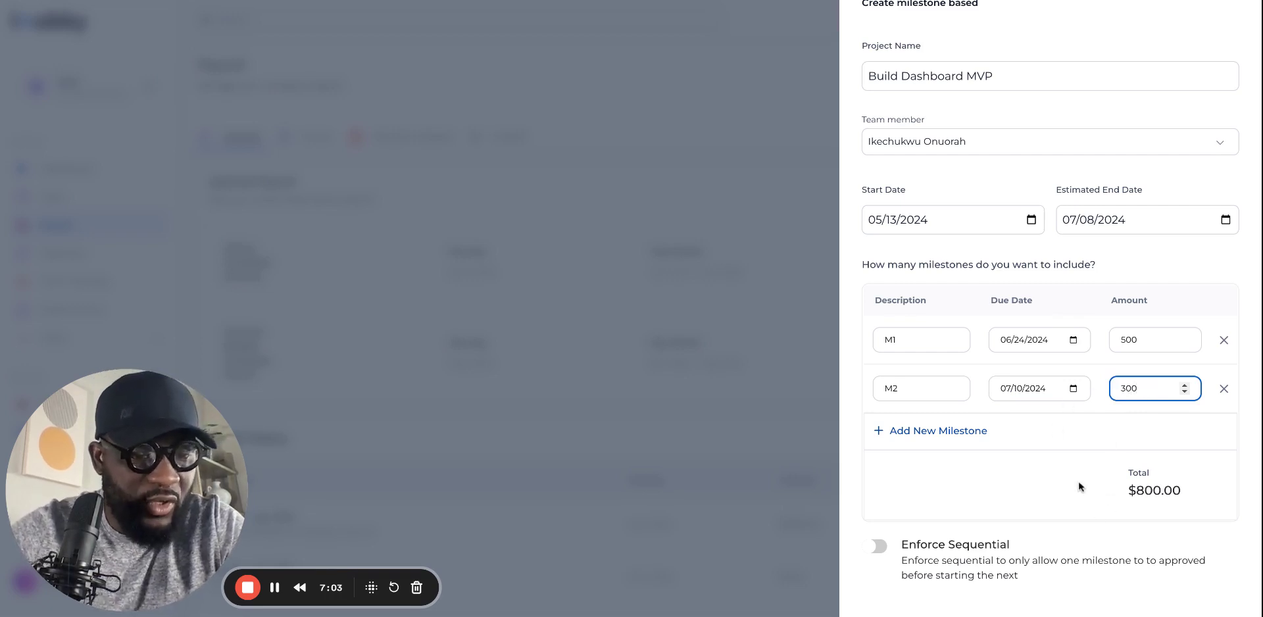
# - Enforce sequential approval of the milestones and create the Build Dashboard MVP project
pyautogui.scroll(-3, 1079, 486)
pyautogui.click(875, 448)
pyautogui.scroll(-1, 885, 459)
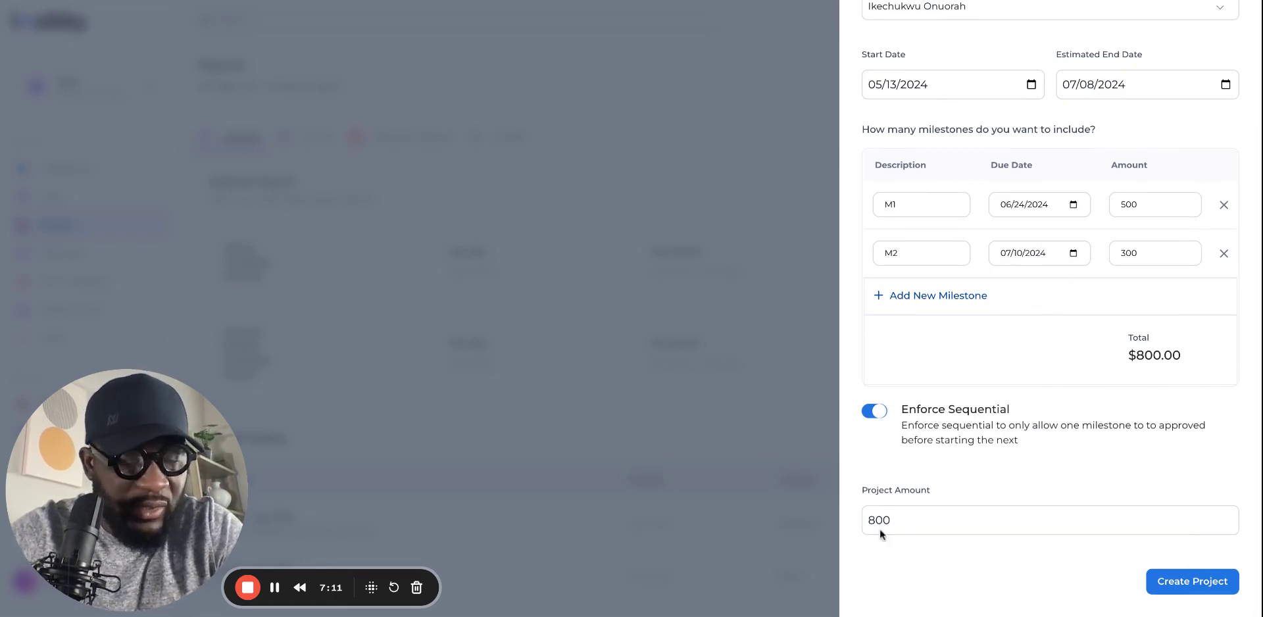
pyautogui.click(911, 516)
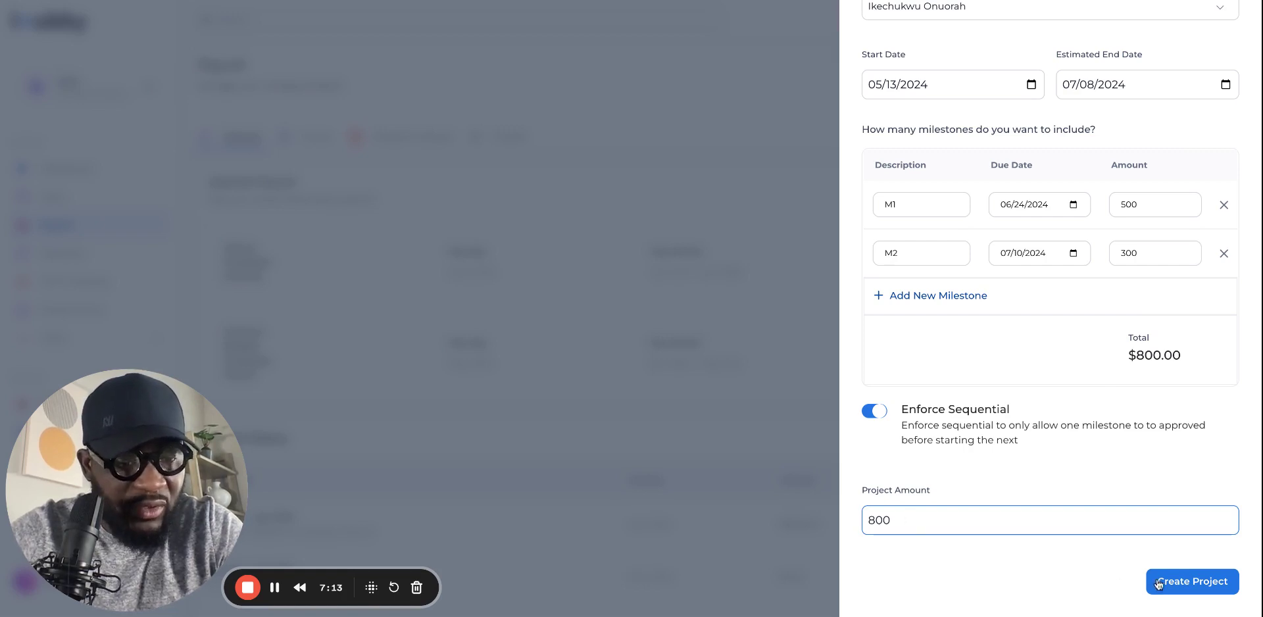
pyautogui.click(1182, 586)
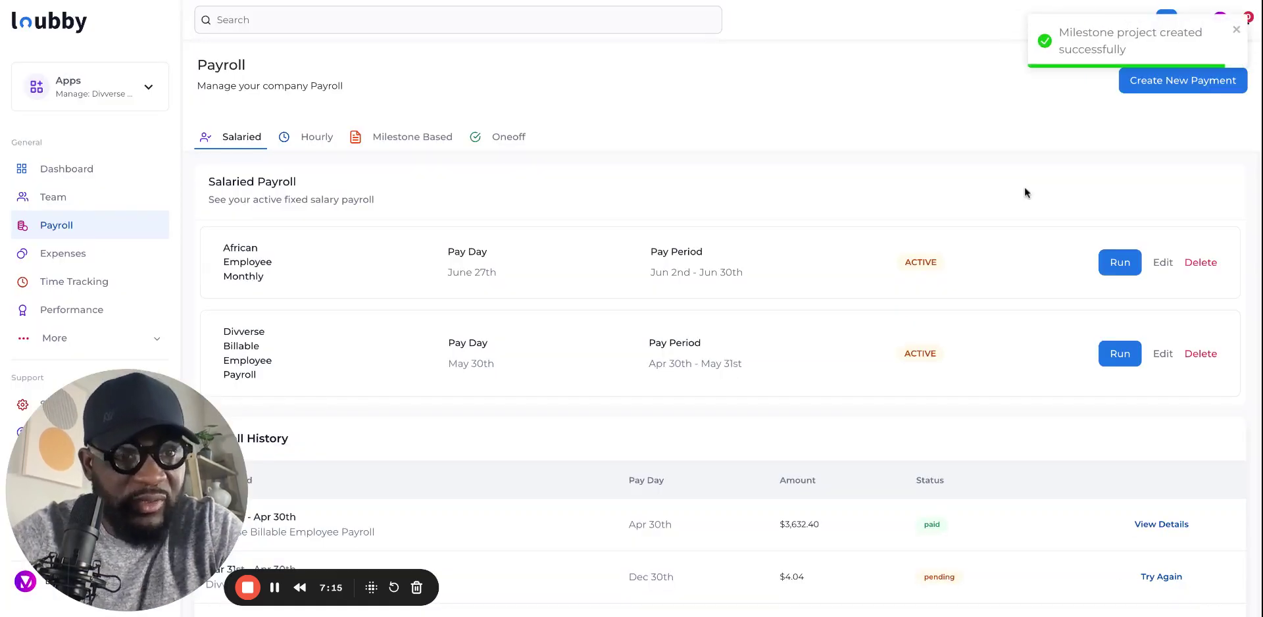
pyautogui.click(1236, 30)
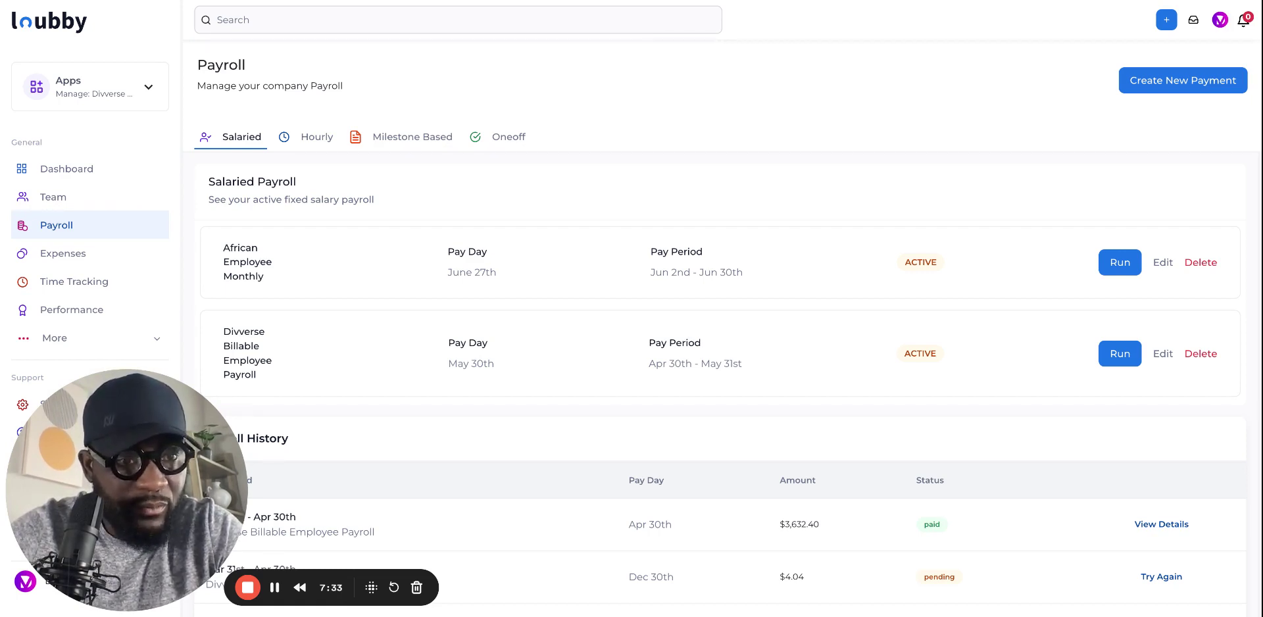
# - Look through the salaried, hourly and milestone-based payroll lists
pyautogui.click(1220, 20)
pyautogui.click(1026, 166)
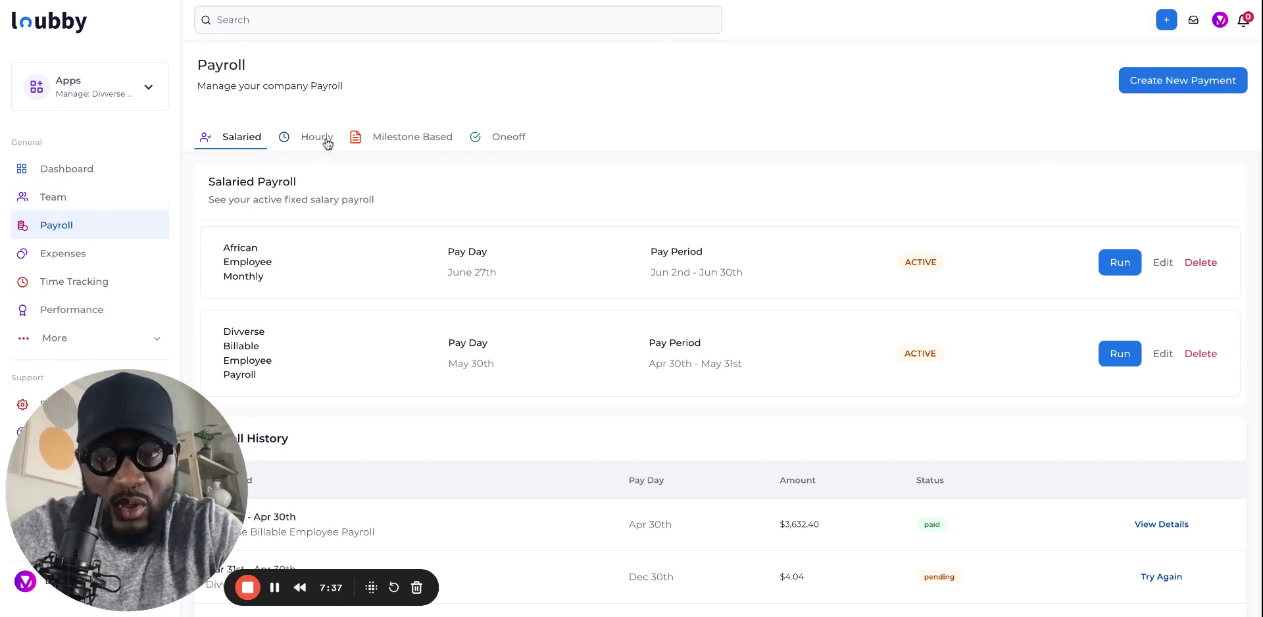
pyautogui.click(414, 135)
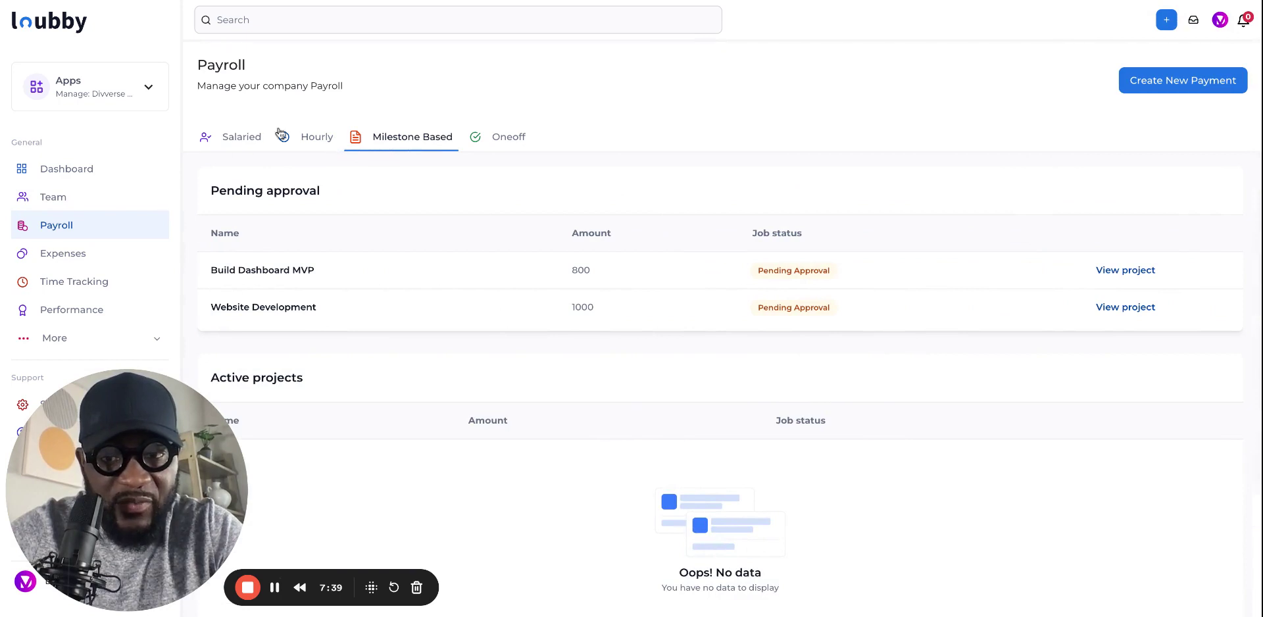
pyautogui.click(245, 136)
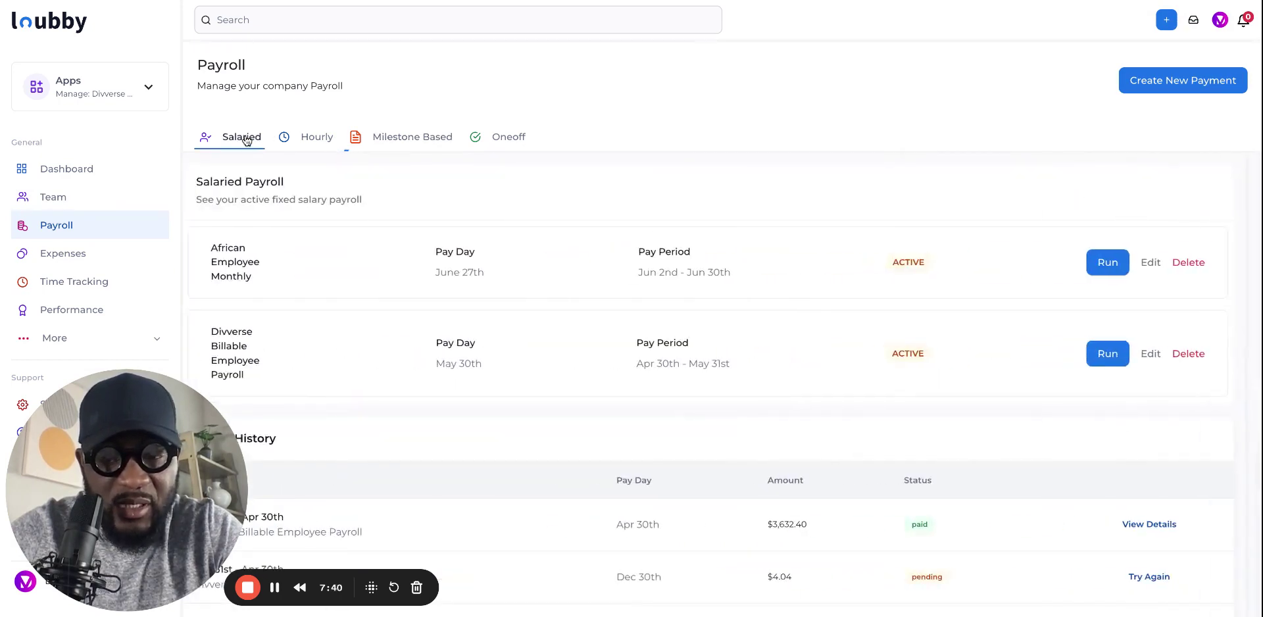
pyautogui.click(328, 141)
pyautogui.click(395, 137)
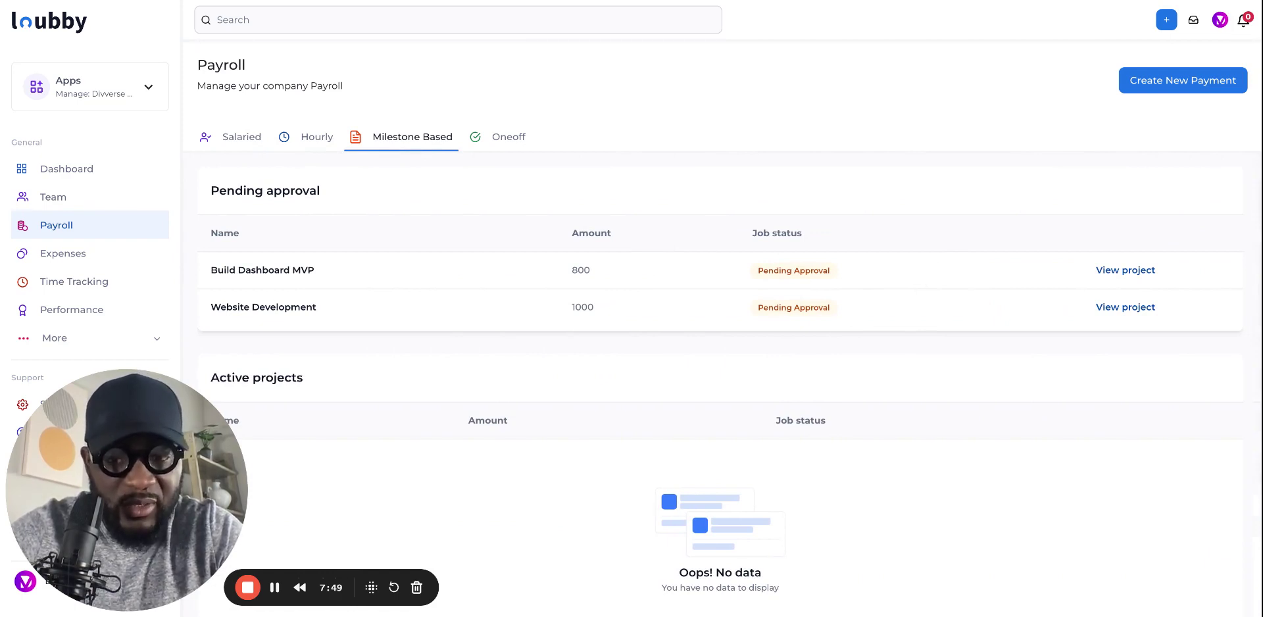
# - View the Build Dashboard MVP project's milestone breakdown and return to the list of milestone projects
pyautogui.click(1135, 272)
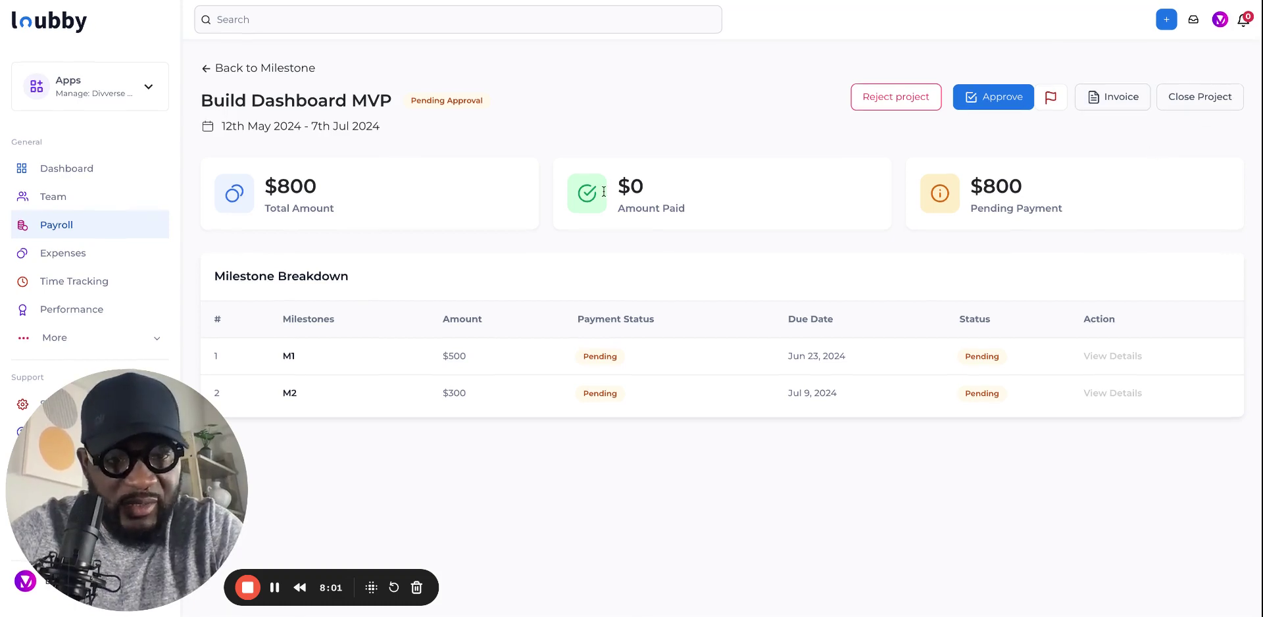
pyautogui.click(209, 69)
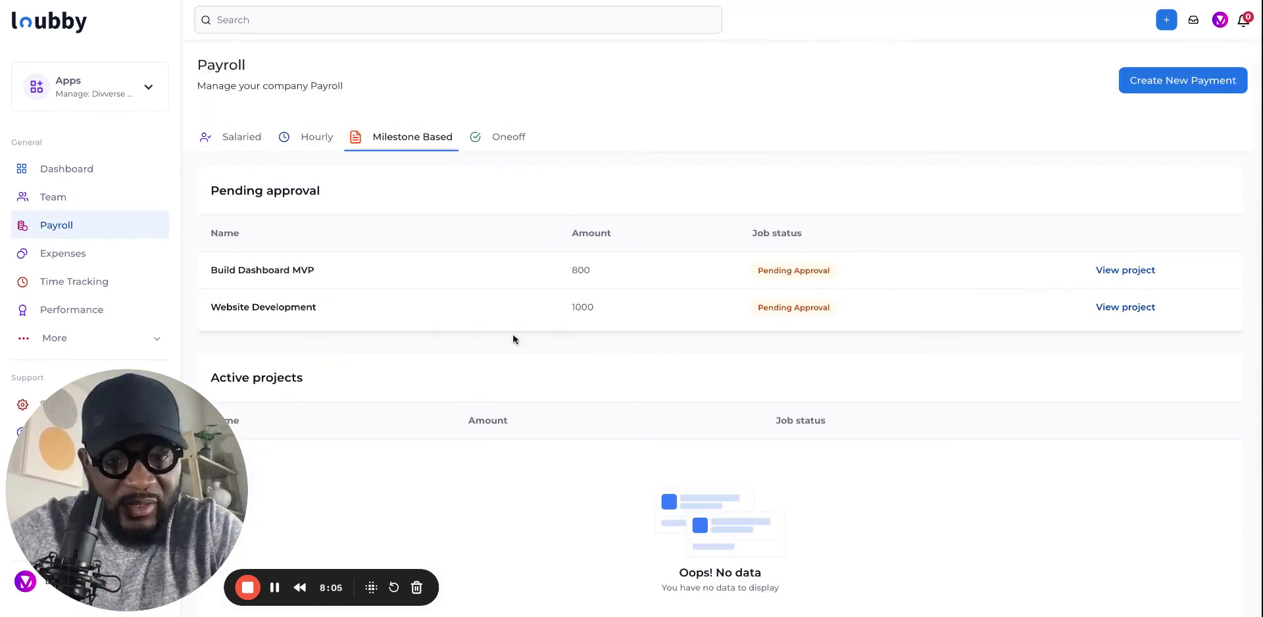
pyautogui.scroll(-1, 594, 396)
pyautogui.scroll(-2, 594, 396)
pyautogui.scroll(3, 594, 396)
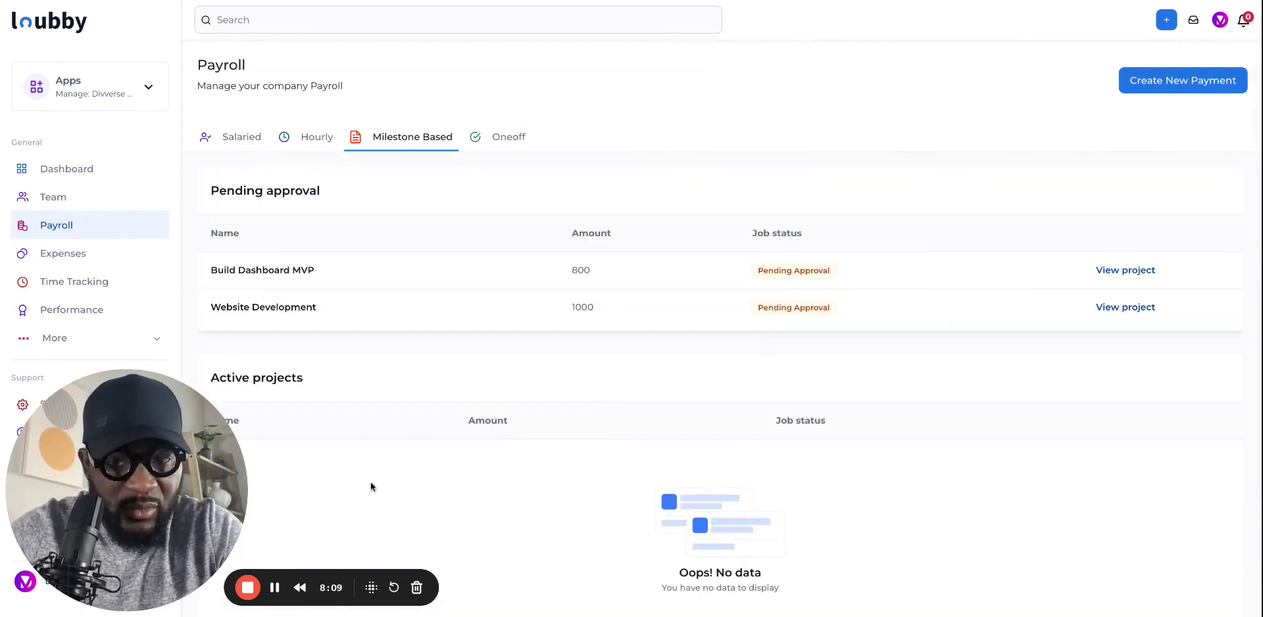
pyautogui.scroll(-1, 428, 513)
pyautogui.scroll(1, 427, 514)
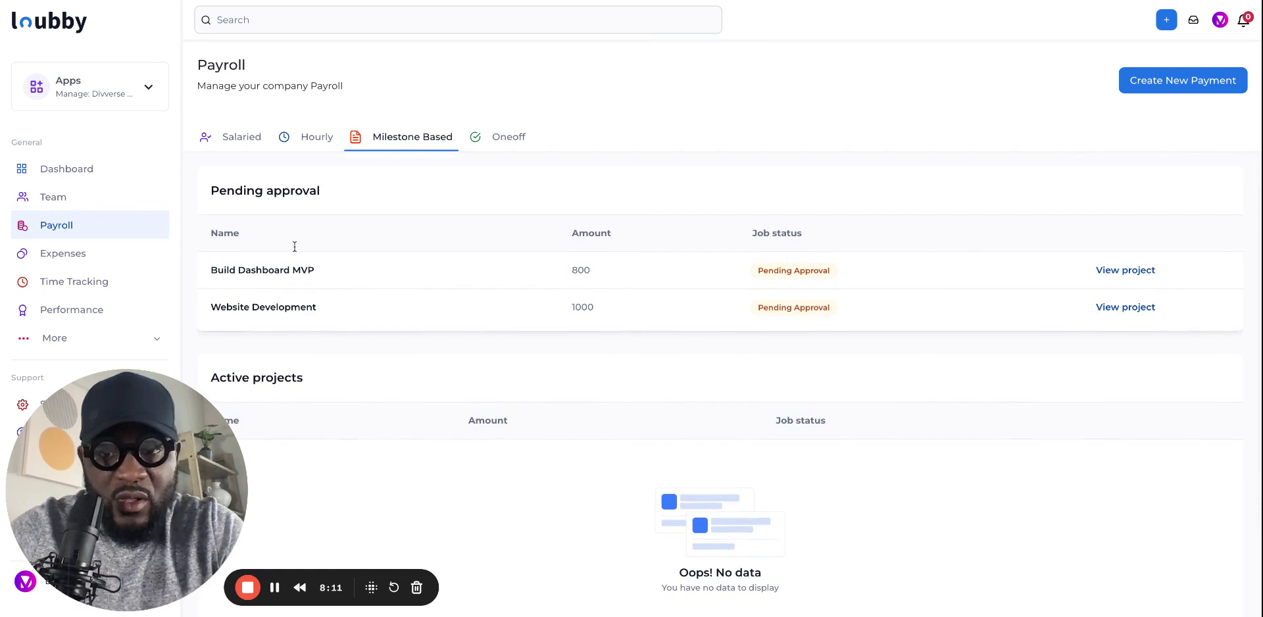
# - Start creating a new payment with the One Off payroll type
pyautogui.click(241, 136)
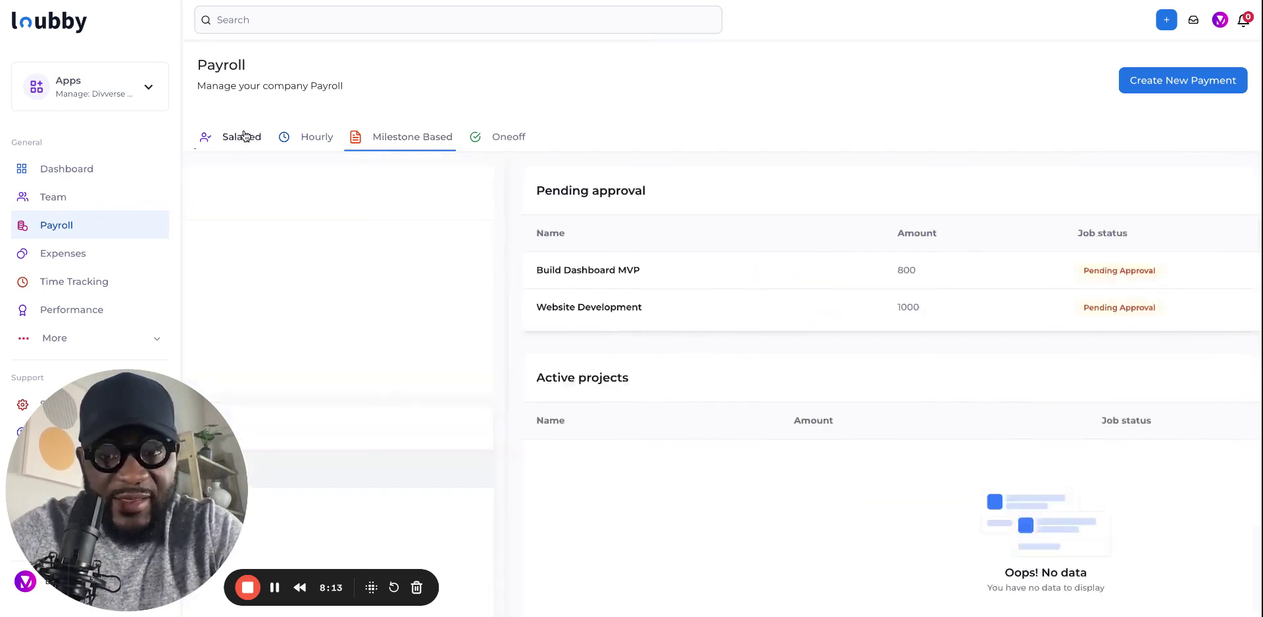
pyautogui.click(1199, 80)
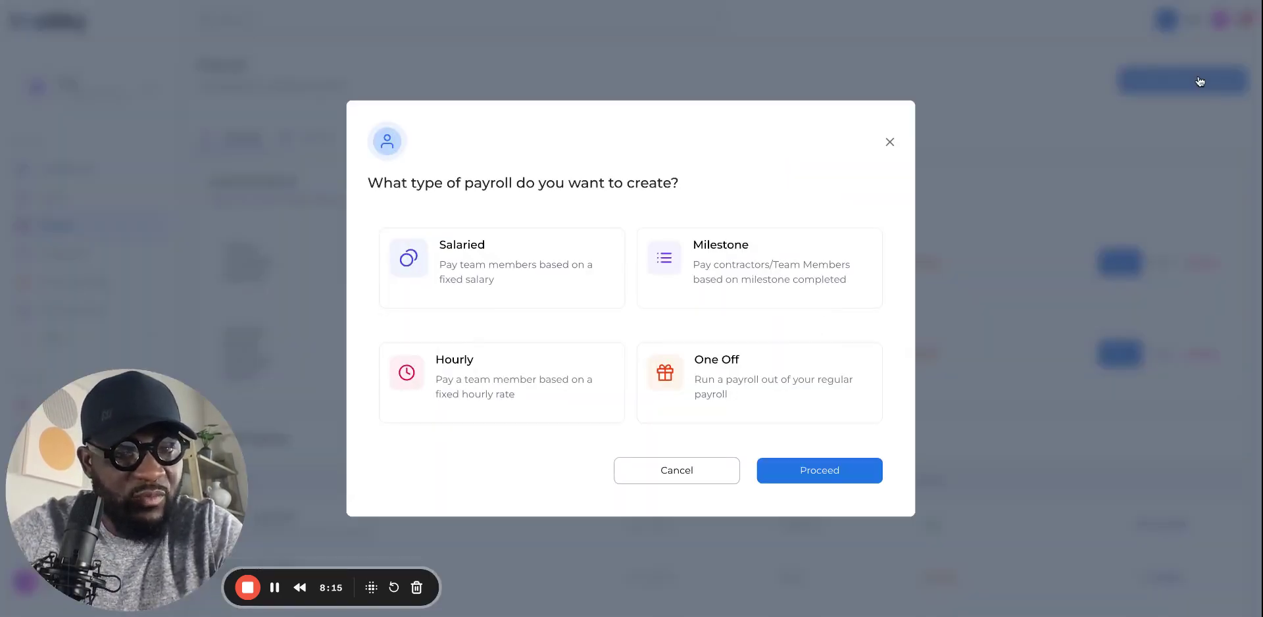
pyautogui.click(811, 371)
pyautogui.click(823, 471)
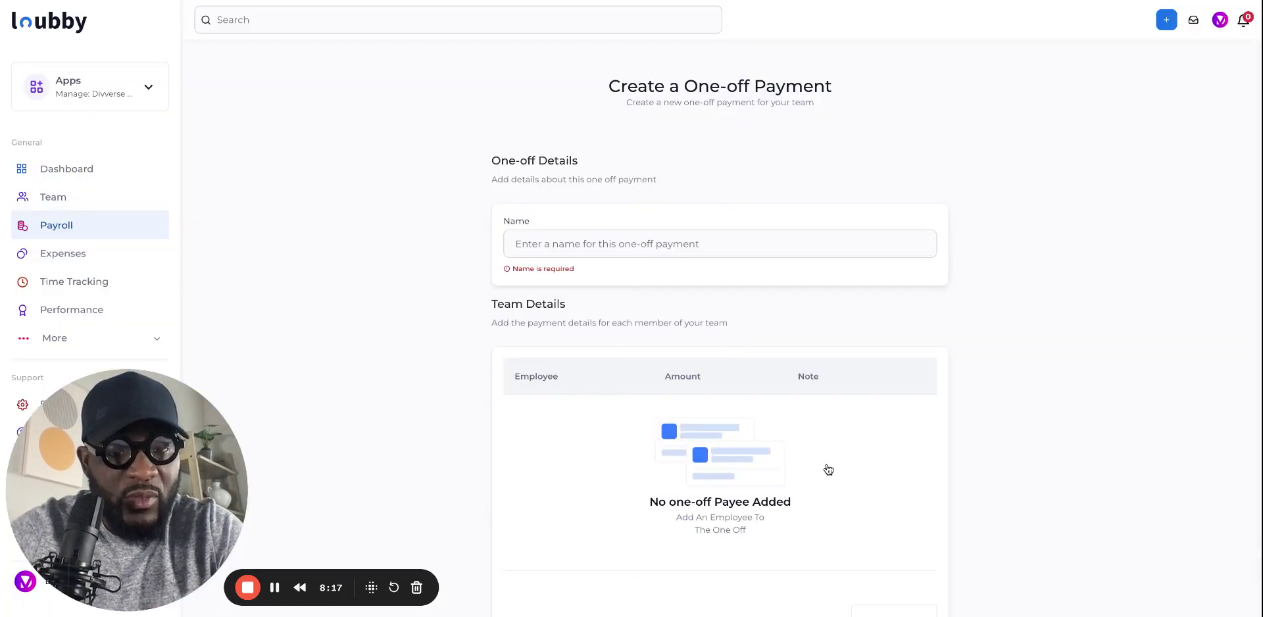
pyautogui.click(731, 238)
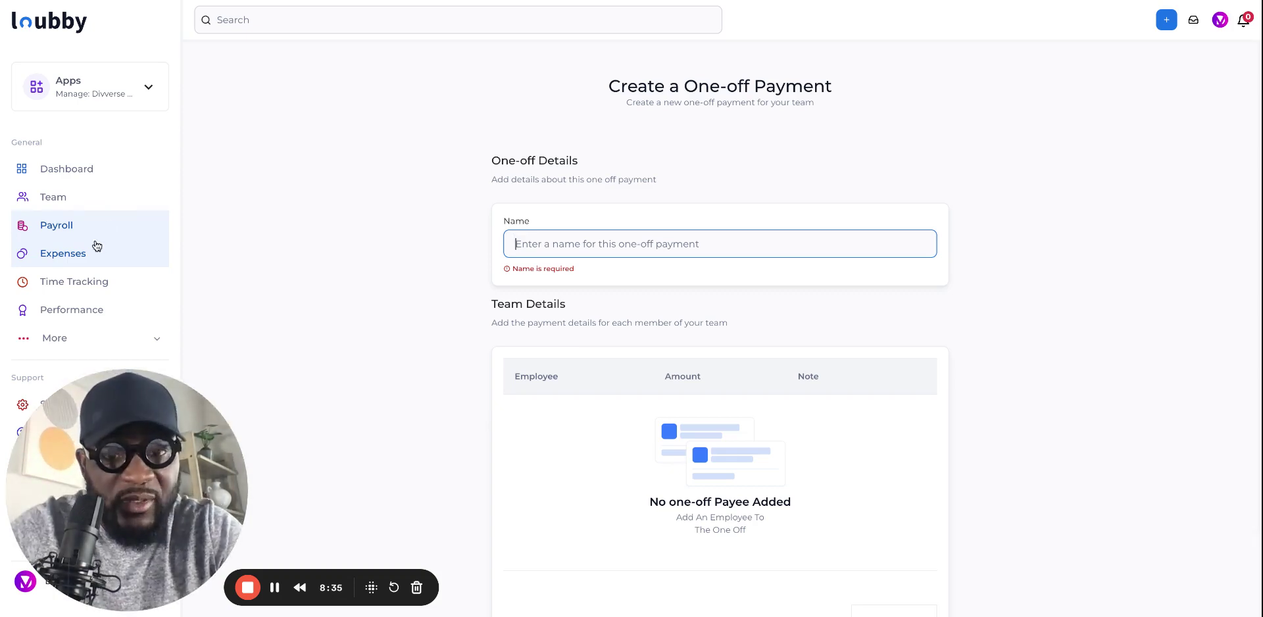
# - Open a new payee entry and name the one-off payment Tech Event
pyautogui.scroll(-2, 420, 397)
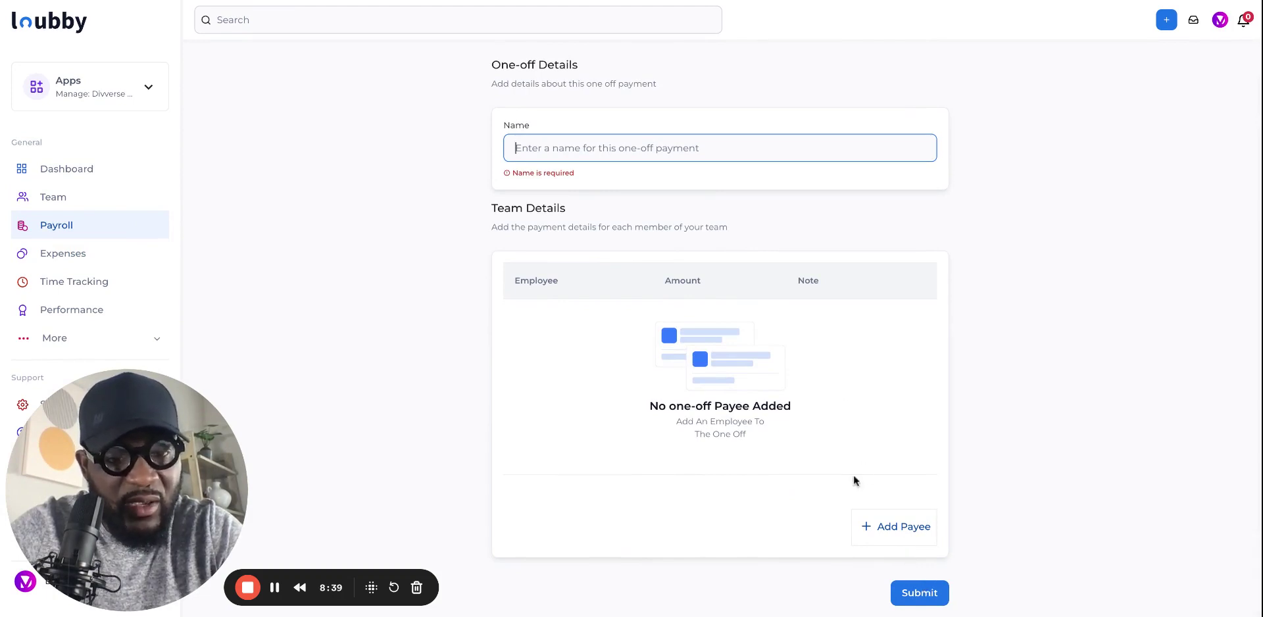
pyautogui.click(895, 526)
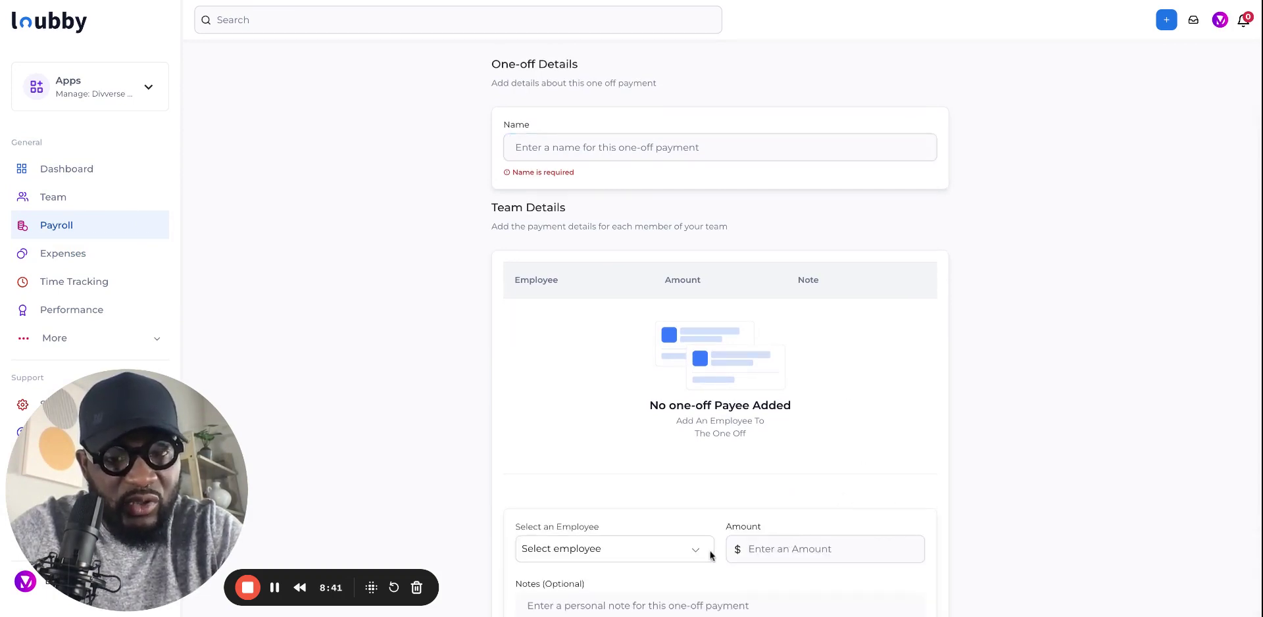
pyautogui.scroll(-1, 710, 556)
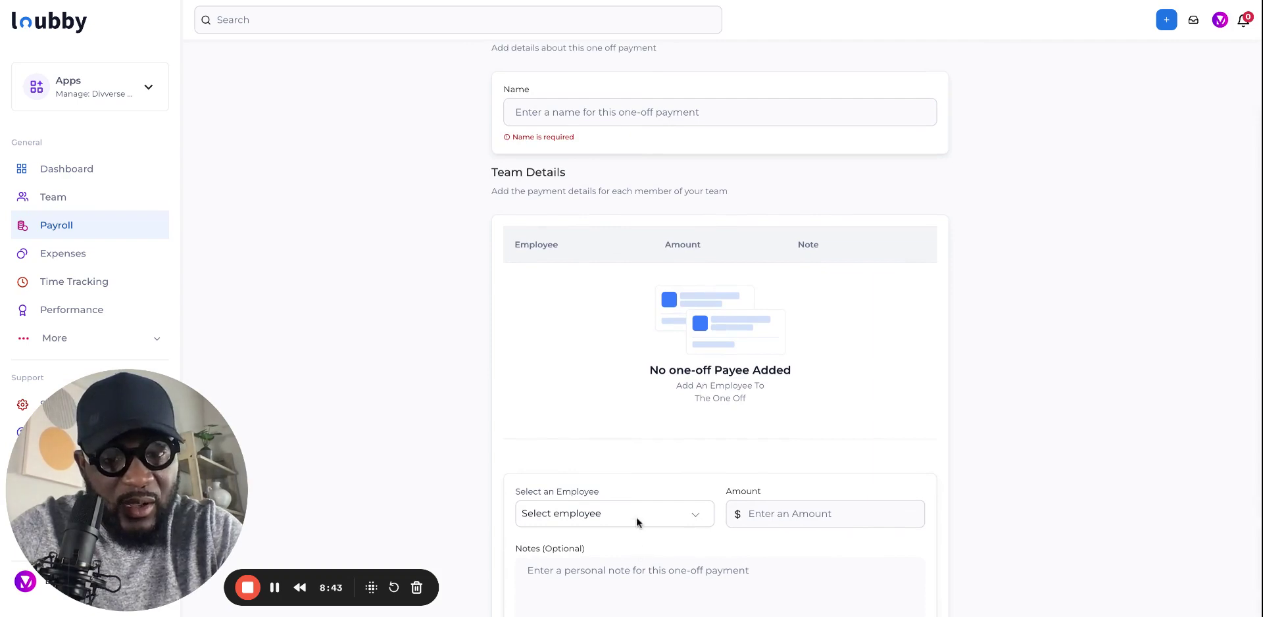
pyautogui.click(568, 110)
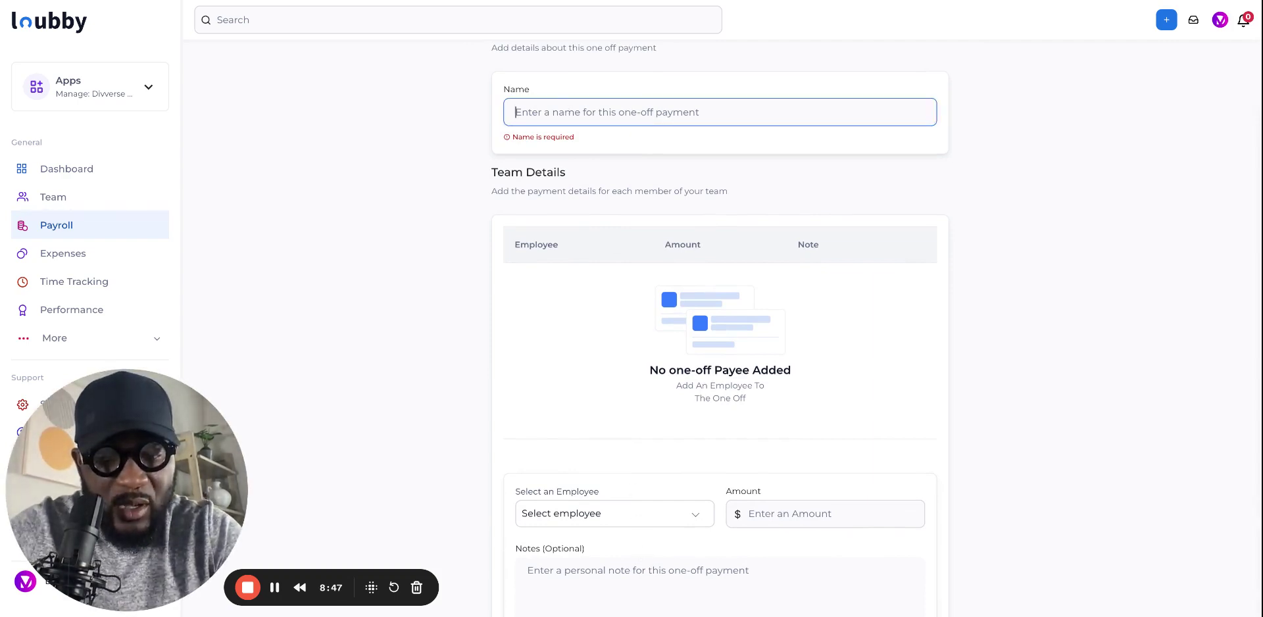
pyautogui.write('T')
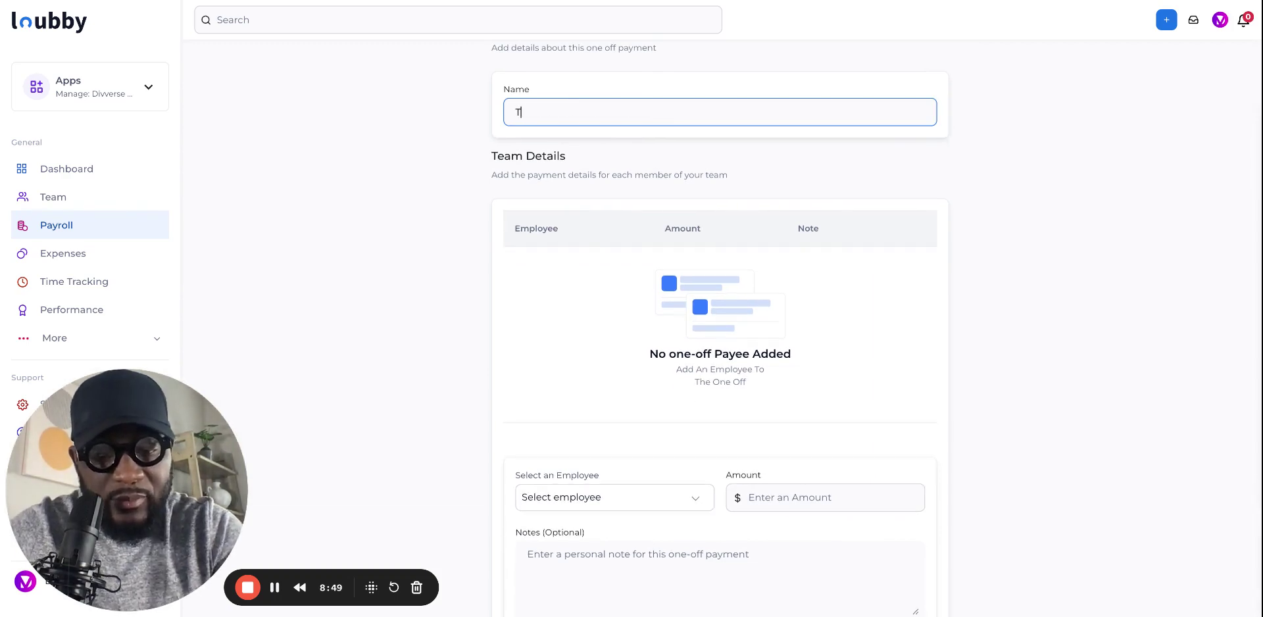
pyautogui.write('ech Event')
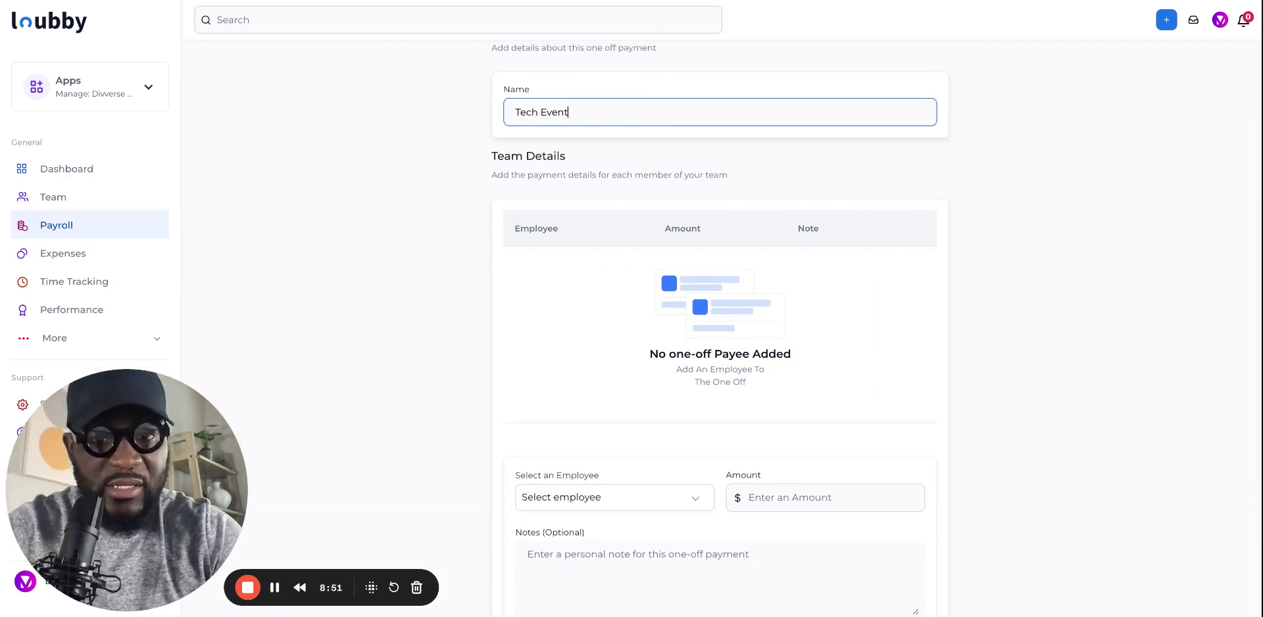
# - Set the payee's amount to $3000 and select an employee to receive it
pyautogui.scroll(-2, 612, 150)
pyautogui.click(803, 389)
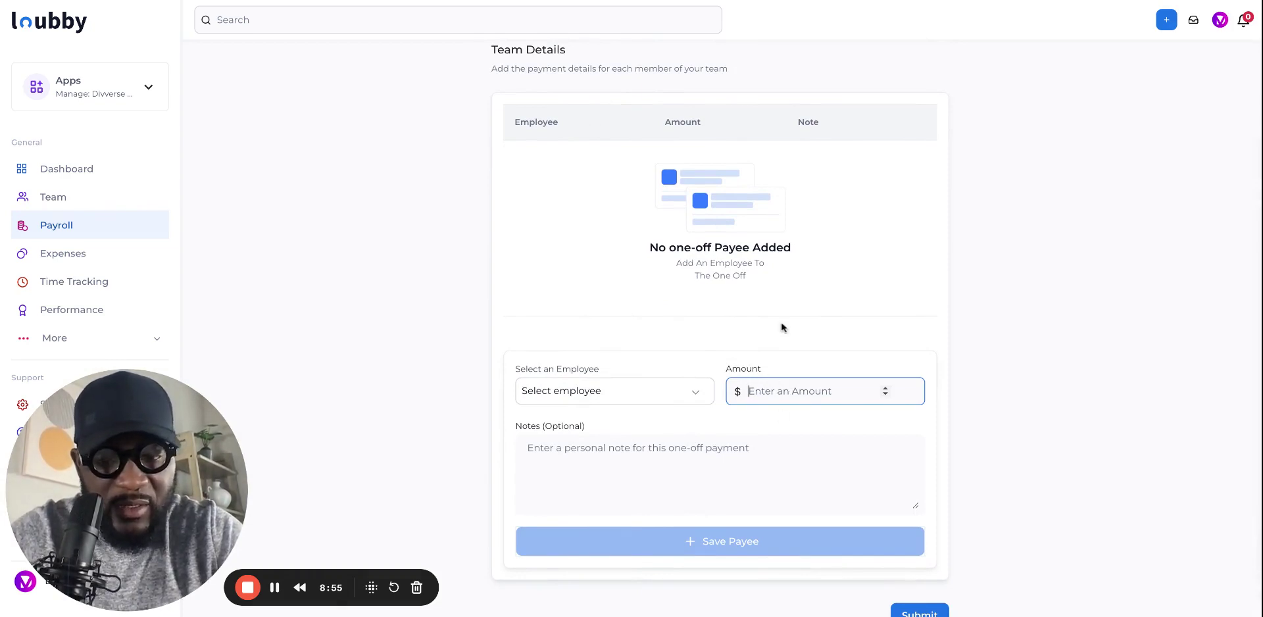
pyautogui.write('3000')
pyautogui.click(656, 387)
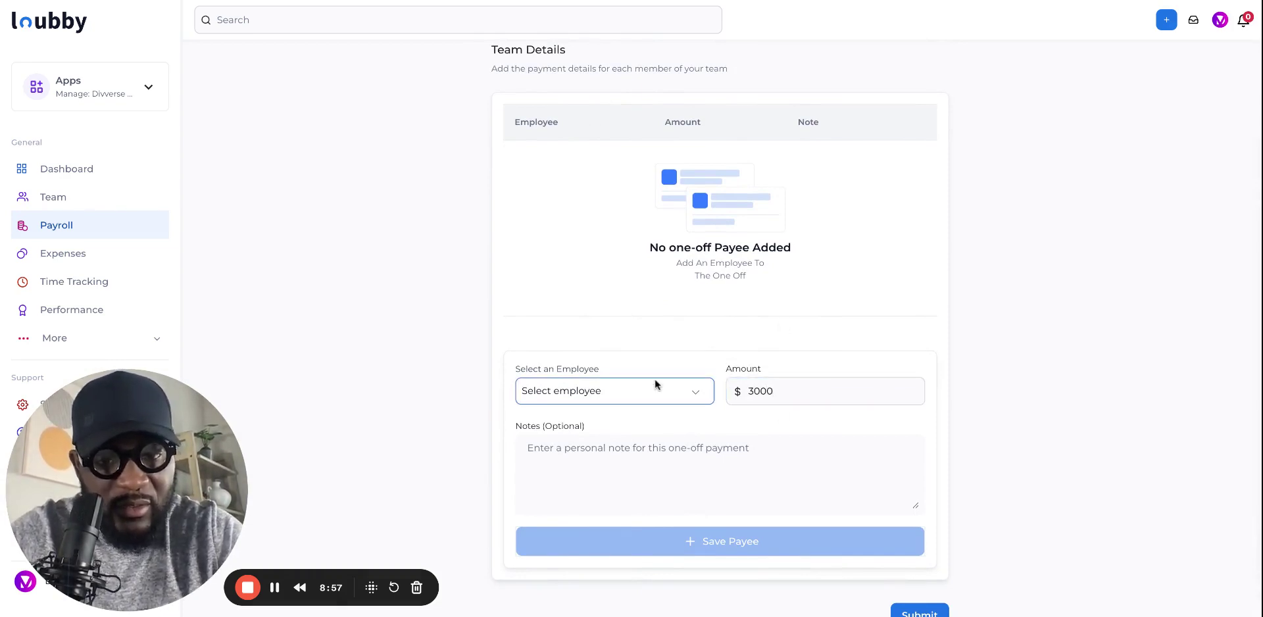
pyautogui.click(655, 385)
pyautogui.scroll(-1, 902, 488)
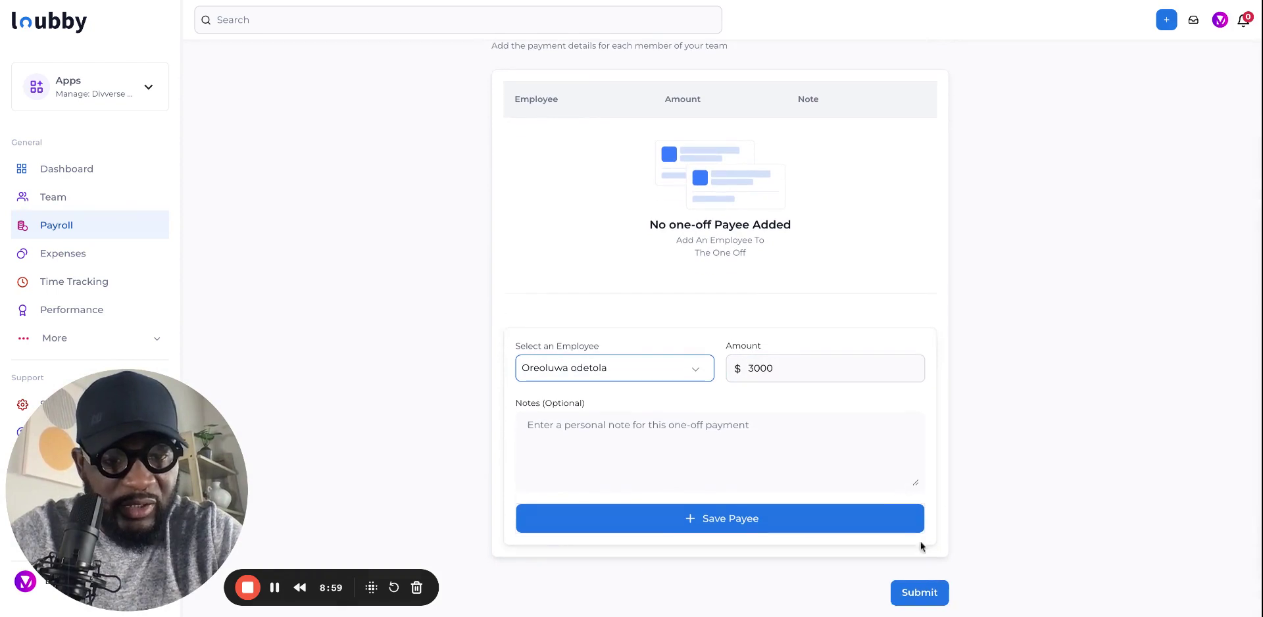
# - Try to submit the Tech Event one-off payment, and leave the form for the Payroll overview
pyautogui.click(926, 593)
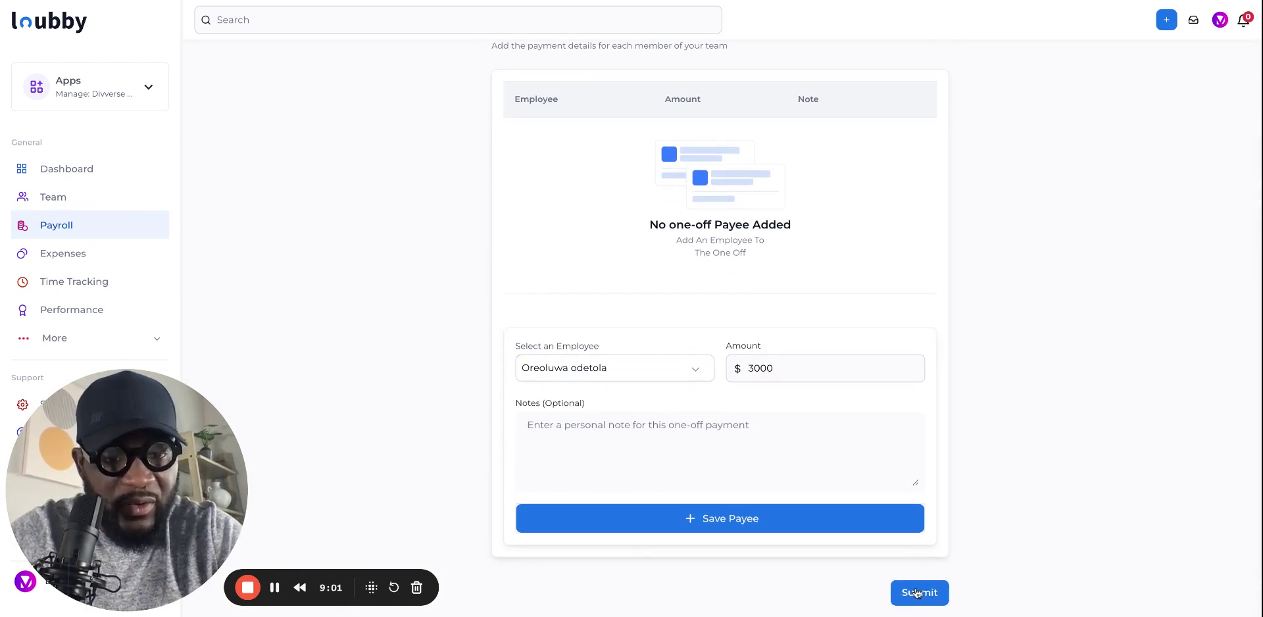
pyautogui.scroll(3, 956, 350)
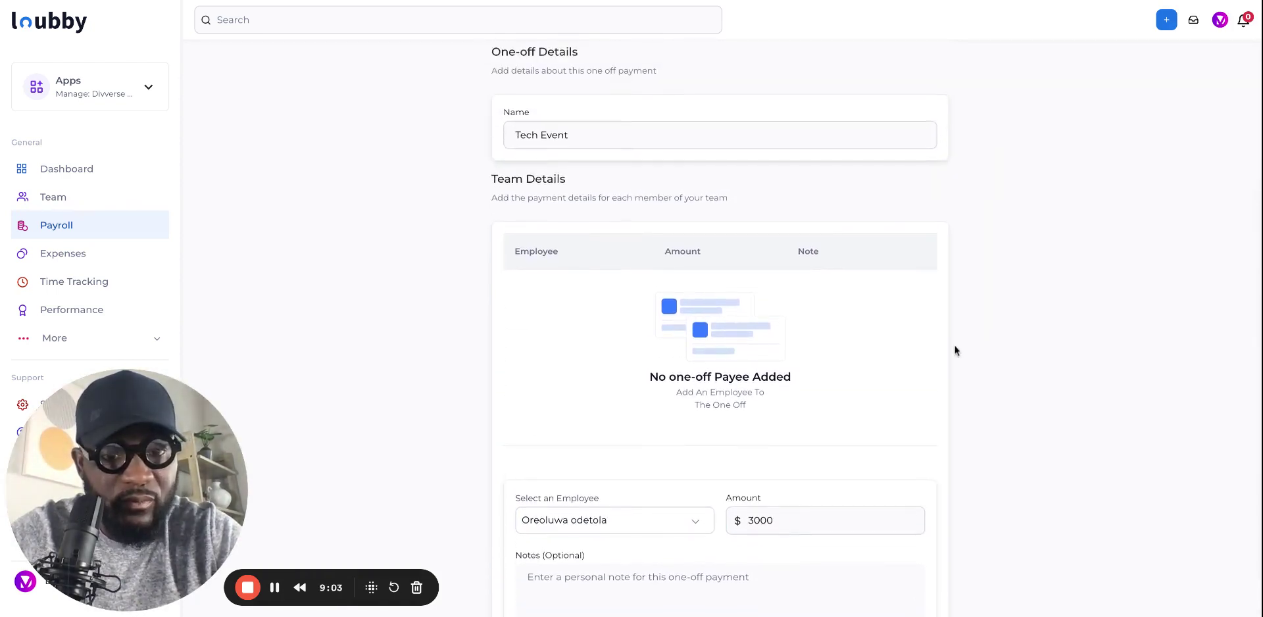
pyautogui.scroll(-3, 956, 350)
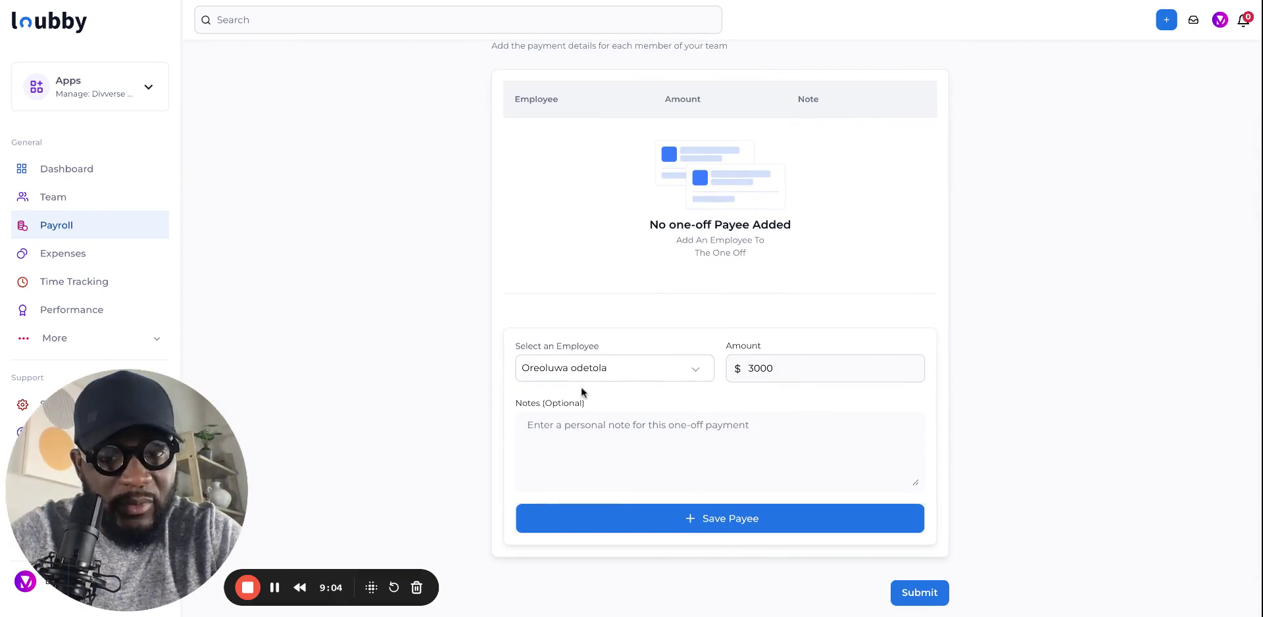
pyautogui.click(564, 424)
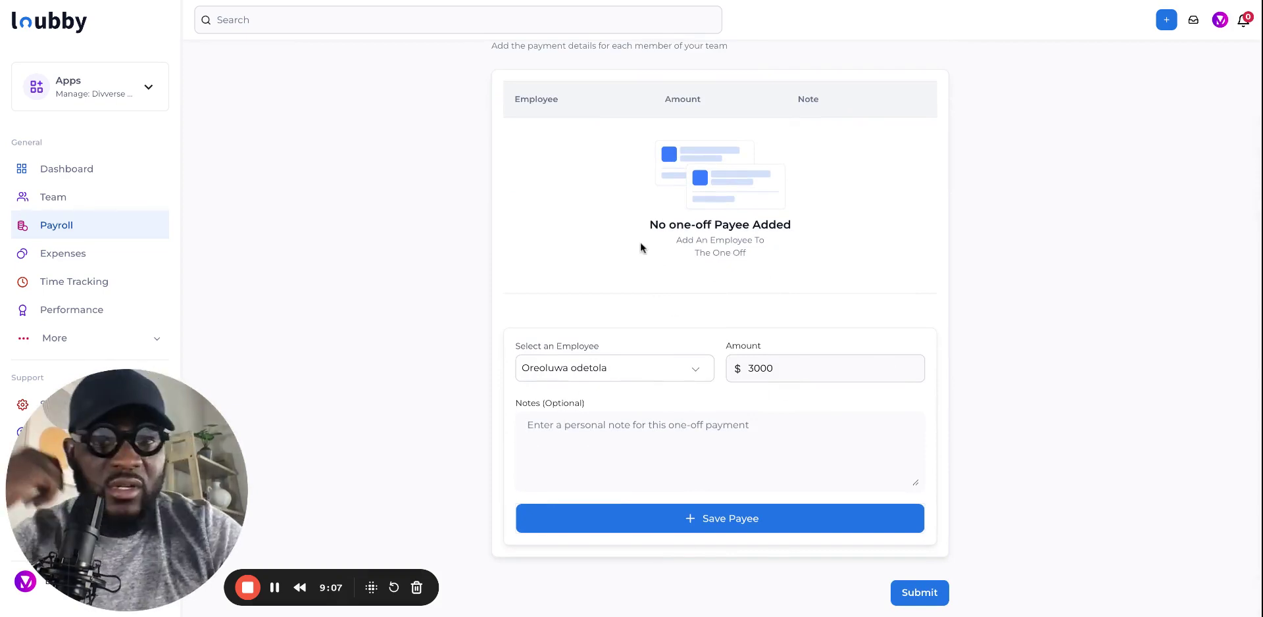
pyautogui.scroll(1, 629, 246)
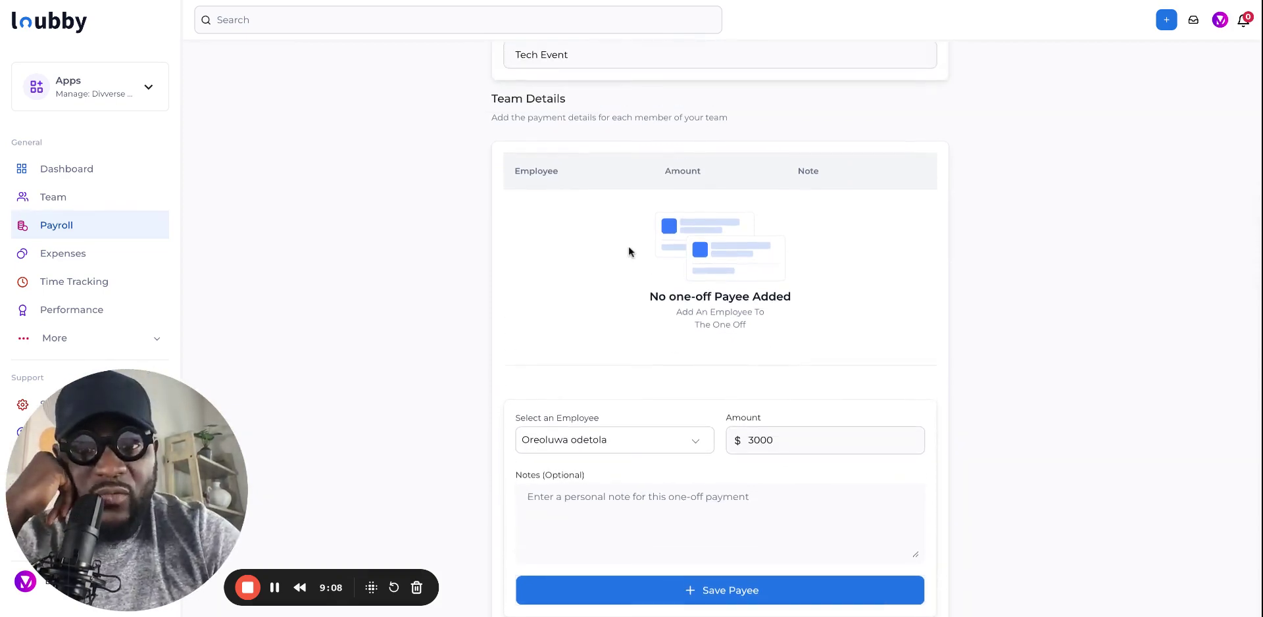
pyautogui.click(107, 227)
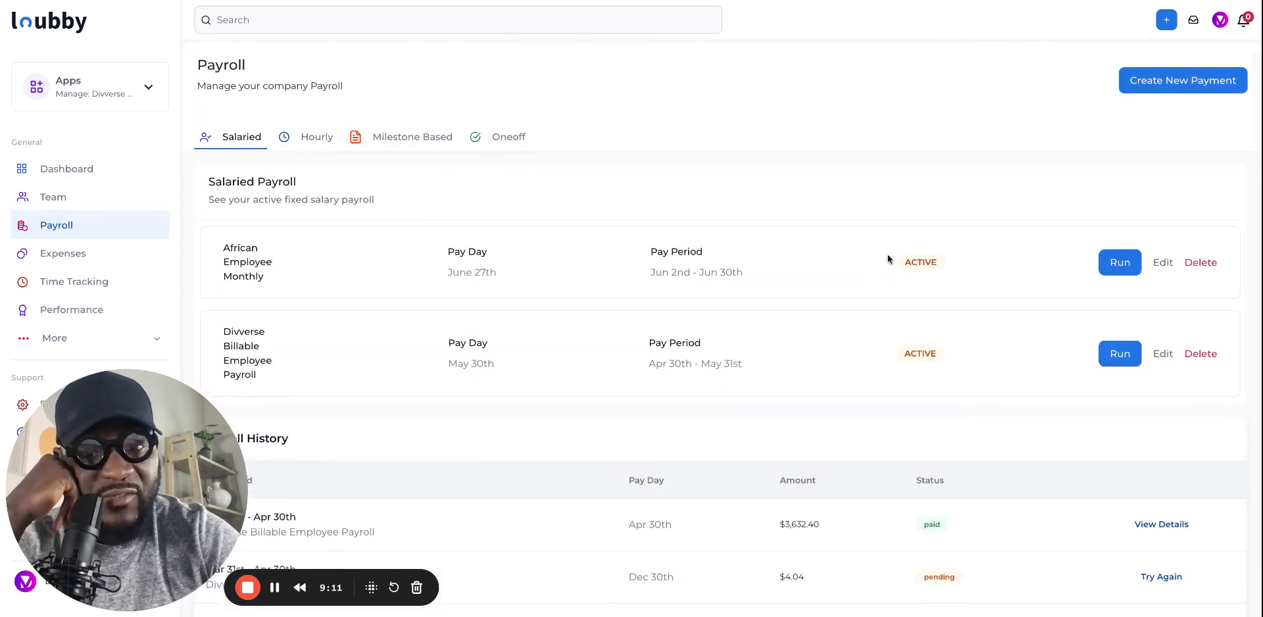